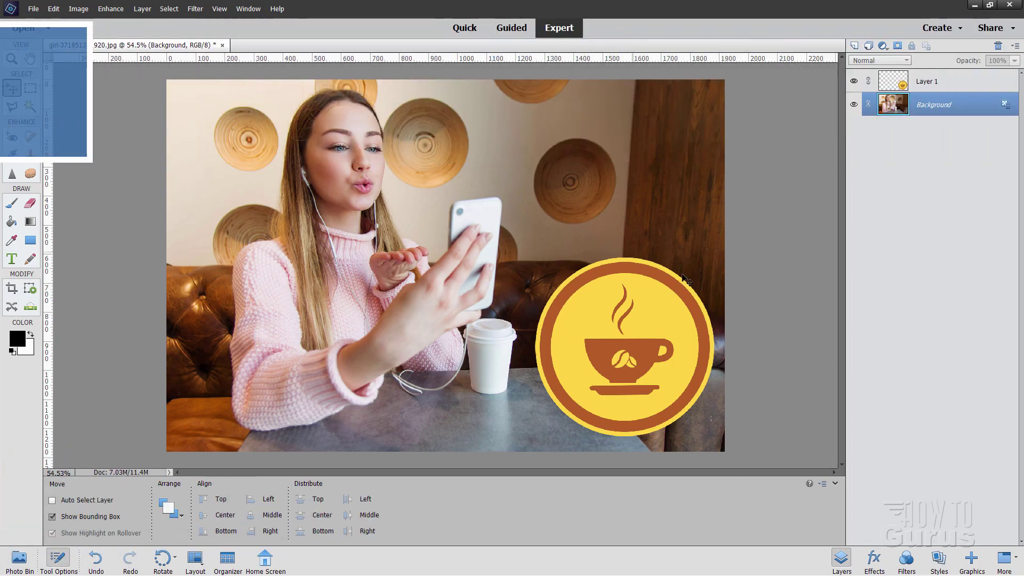
Toggle the coffee logo layer's visibility off and back on
{"action": "left_click", "coordinate": [853, 82]}
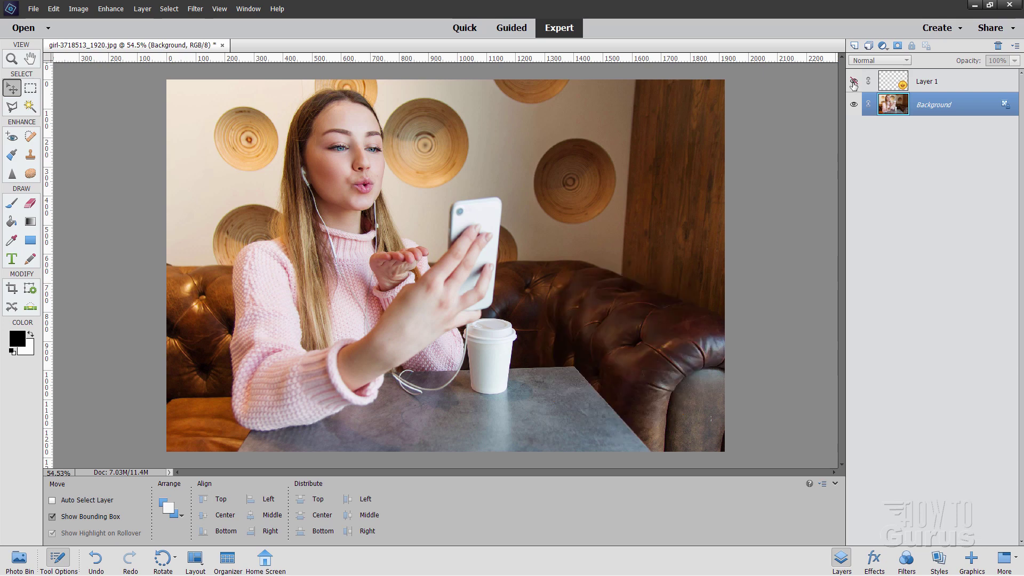
{"action": "left_click", "coordinate": [853, 82]}
{"action": "left_click", "coordinate": [853, 82]}
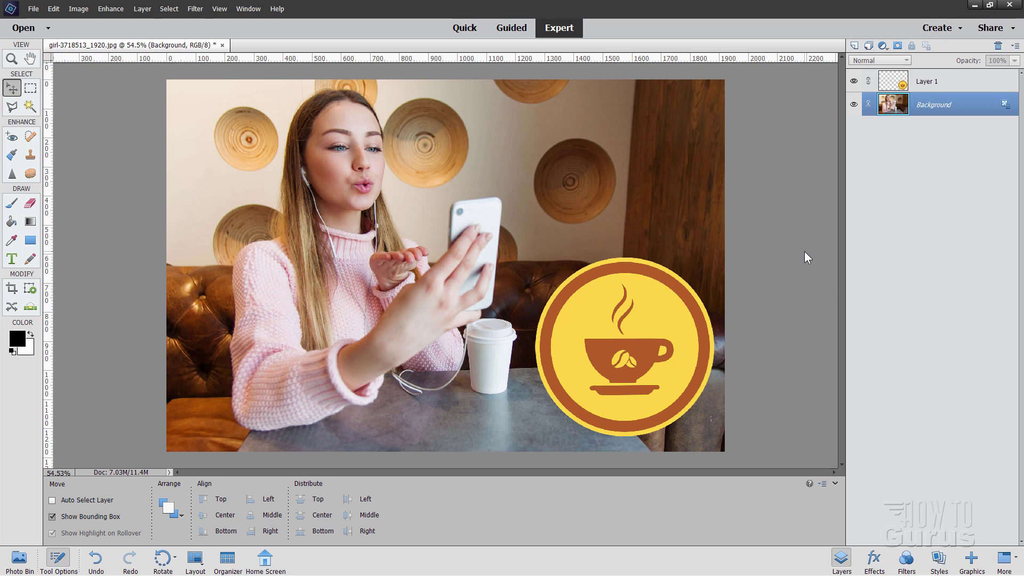
Delete Layer 1, the coffee logo, and confirm the deletion
{"action": "left_click", "coordinate": [953, 85]}
{"action": "left_click", "coordinate": [998, 46]}
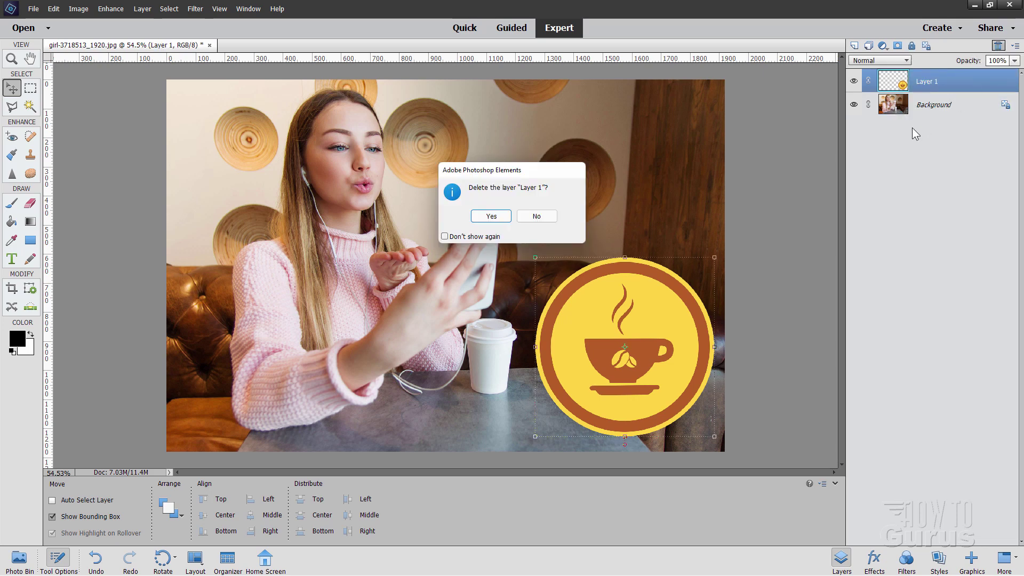
{"action": "left_click", "coordinate": [491, 217]}
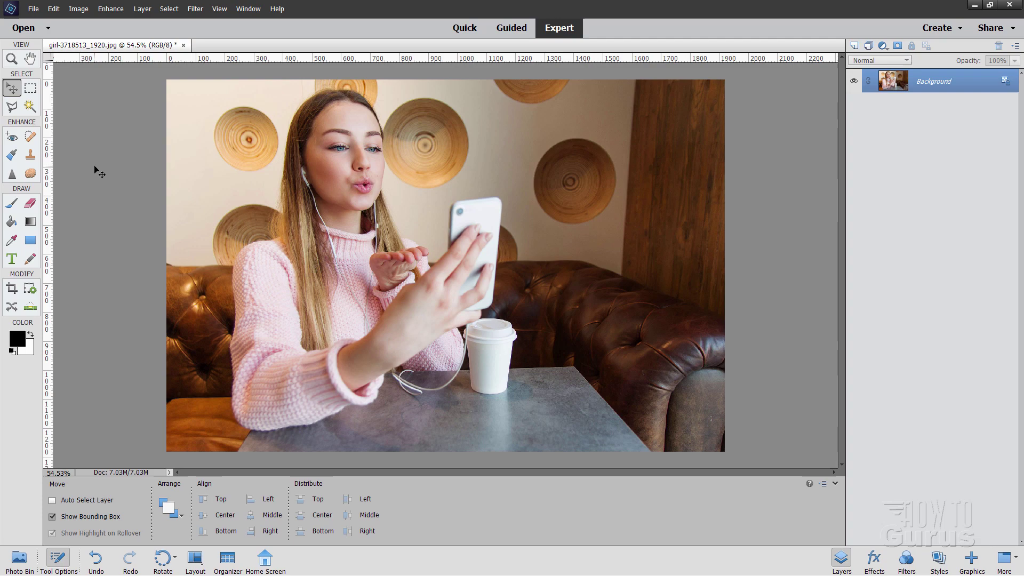
Open coffee-3642712_1280.png from the Graphics folder as a second document beside the café photo
{"action": "left_click", "coordinate": [31, 10]}
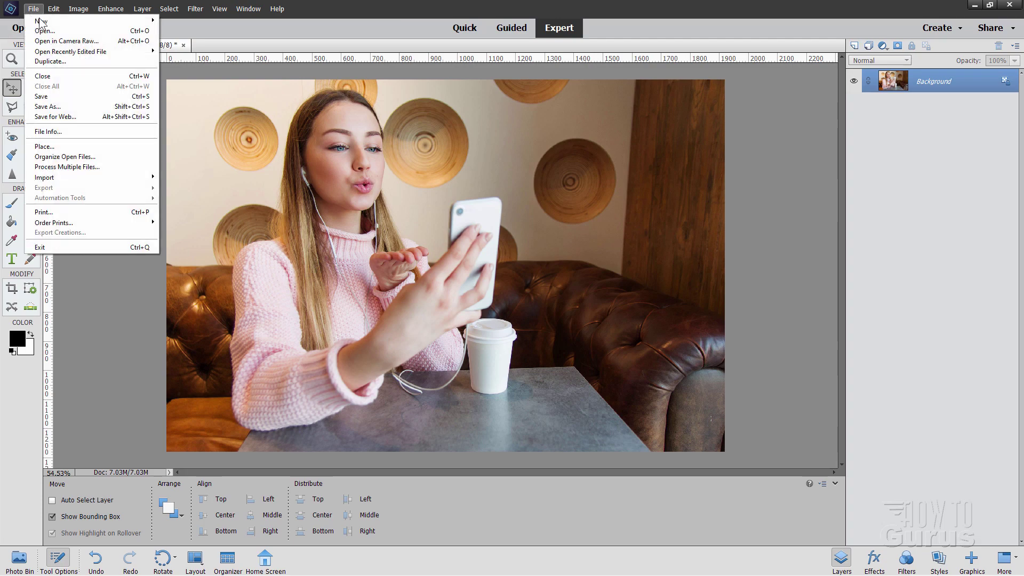
{"action": "left_click", "coordinate": [52, 31]}
{"action": "left_click", "coordinate": [220, 168]}
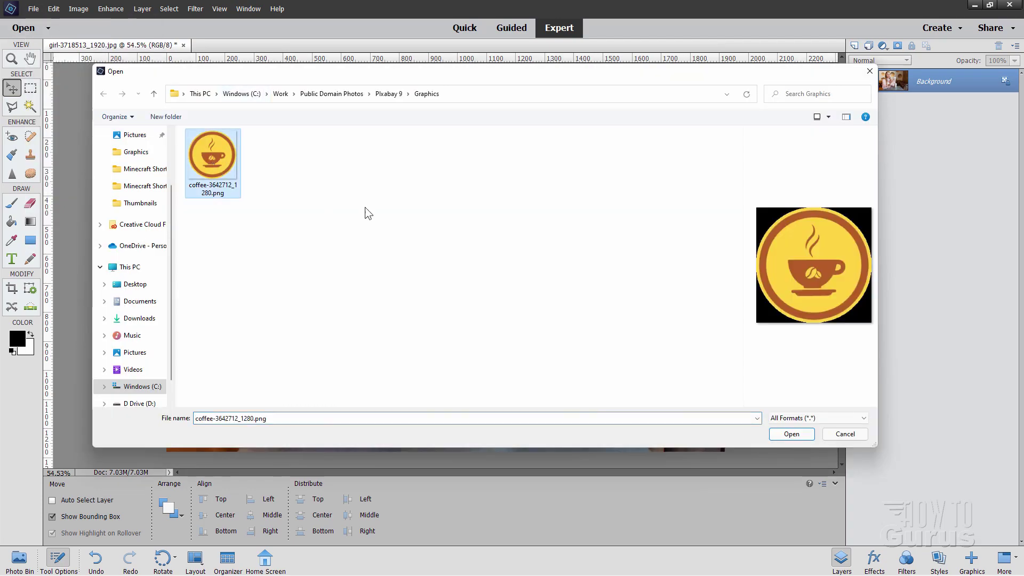
{"action": "left_click", "coordinate": [794, 436]}
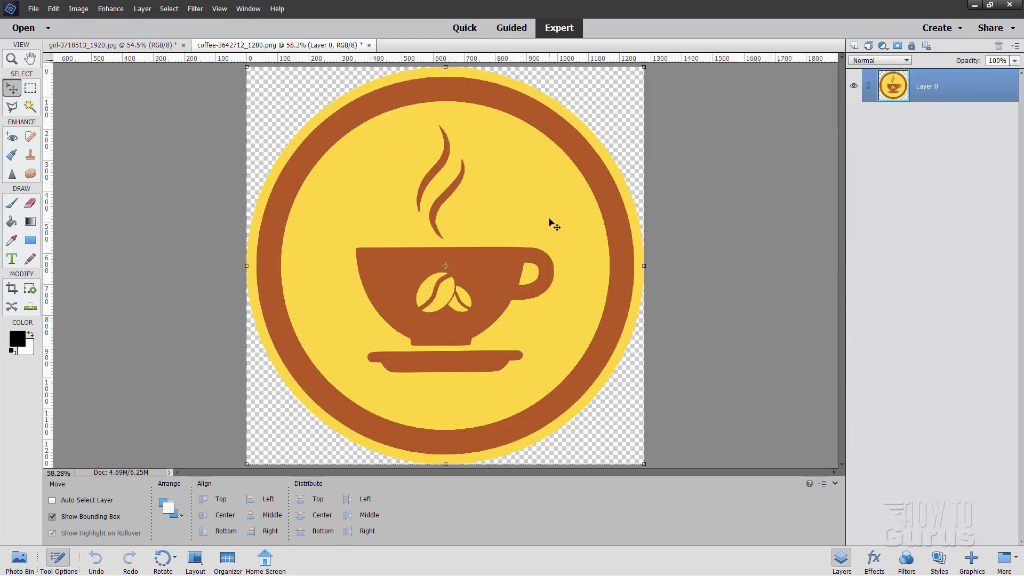
{"action": "left_click", "coordinate": [112, 45]}
Drag the coffee image from the Photo Bin onto the café photo as a new layer
{"action": "left_click", "coordinate": [278, 44]}
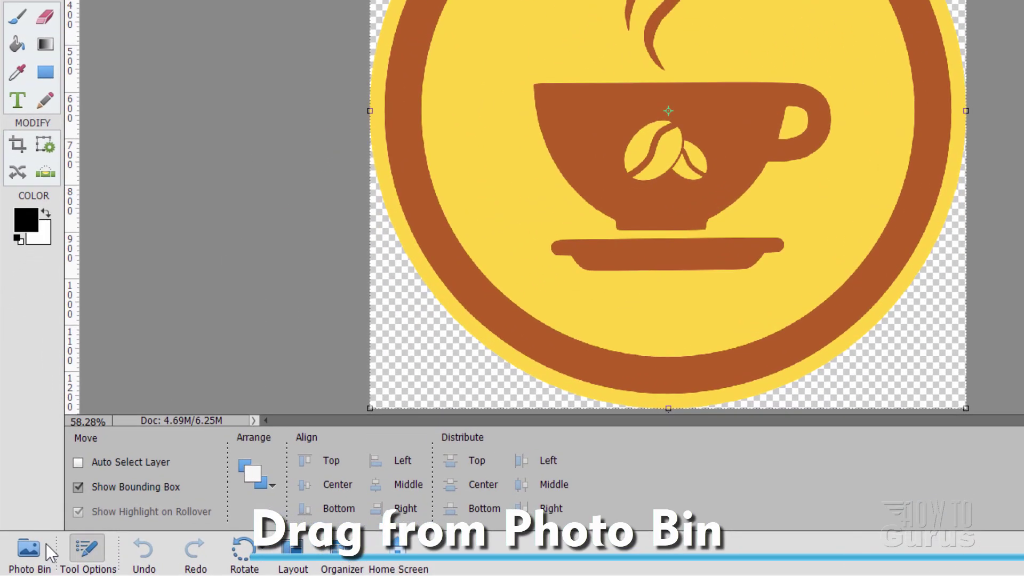
{"action": "left_click", "coordinate": [19, 560]}
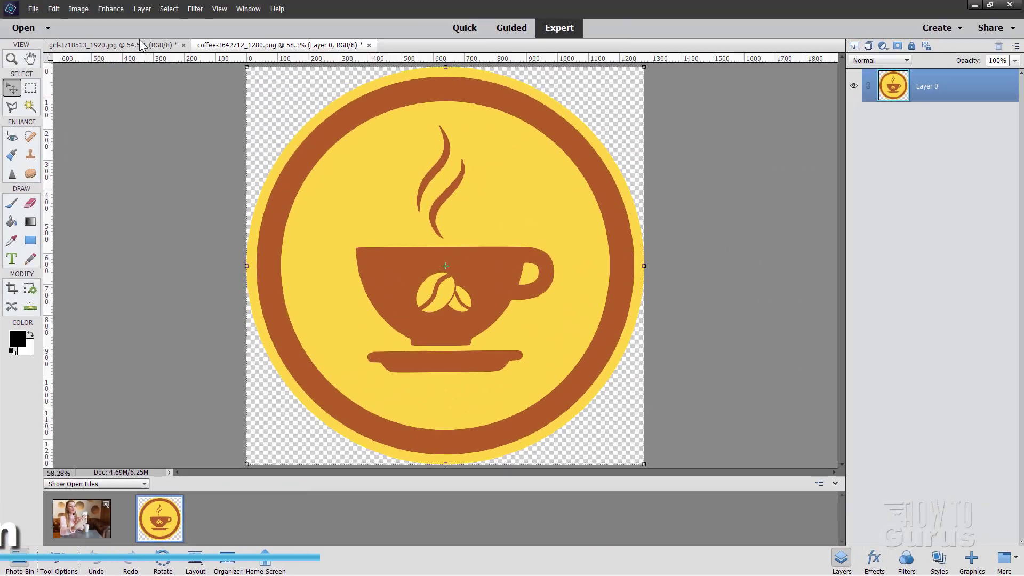
{"action": "left_click", "coordinate": [141, 45]}
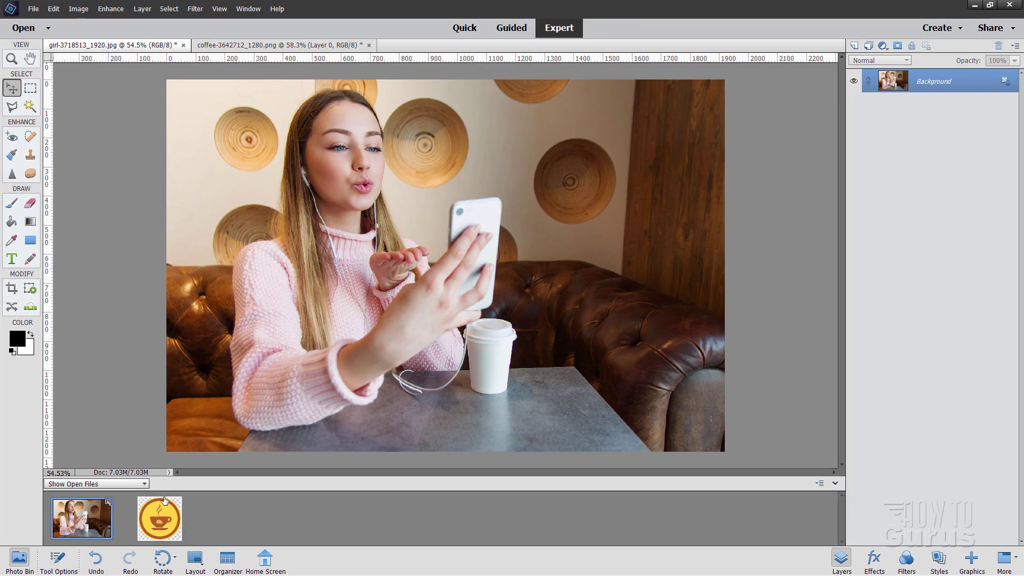
{"action": "left_click_drag", "start_coordinate": [199, 469], "coordinate": [432, 288]}
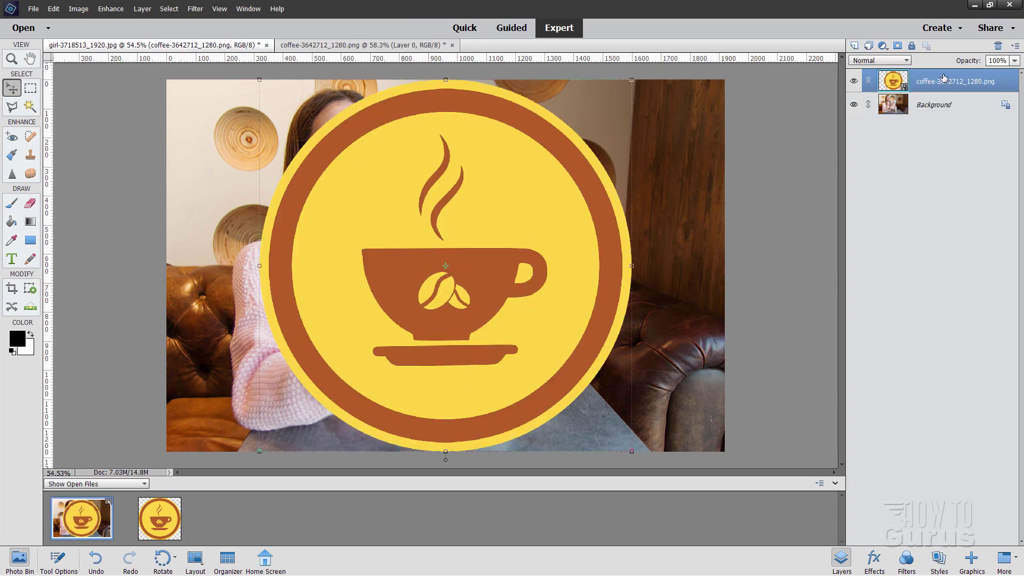
Scale the coffee logo to about 45% and commit it at the bottom right
{"action": "left_click_drag", "start_coordinate": [260, 80], "coordinate": [463, 283]}
{"action": "left_click_drag", "start_coordinate": [494, 337], "coordinate": [567, 320]}
{"action": "left_click", "coordinate": [665, 441]}
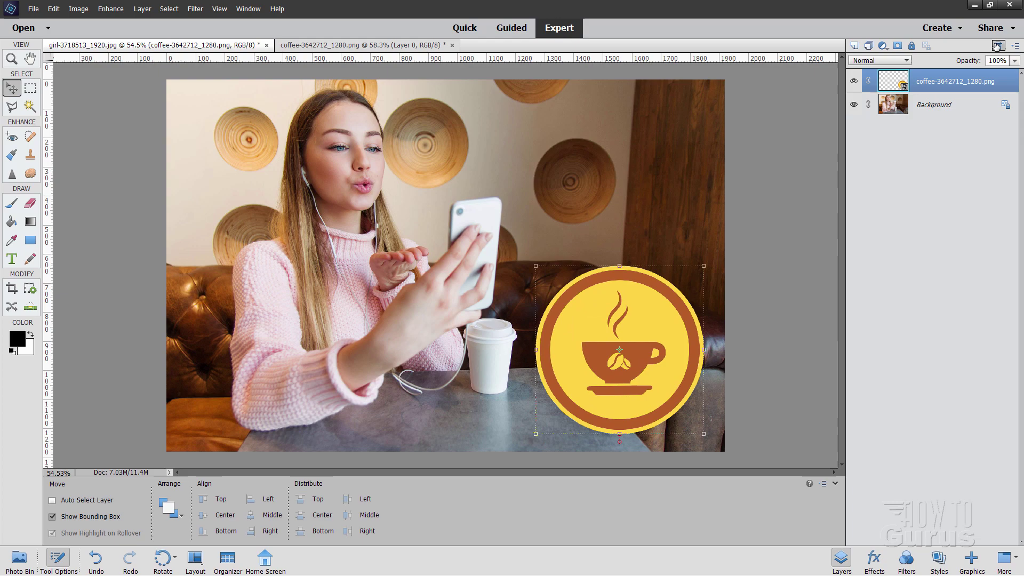
Delete the placed coffee layer and switch to the coffee image document
{"action": "left_click", "coordinate": [996, 46]}
{"action": "left_click", "coordinate": [491, 216]}
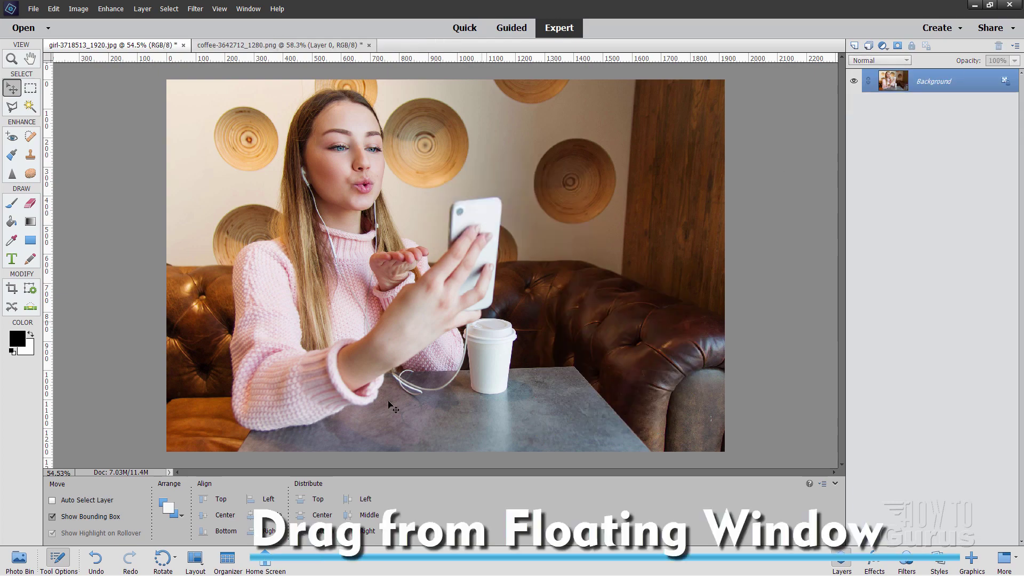
{"action": "left_click", "coordinate": [229, 46]}
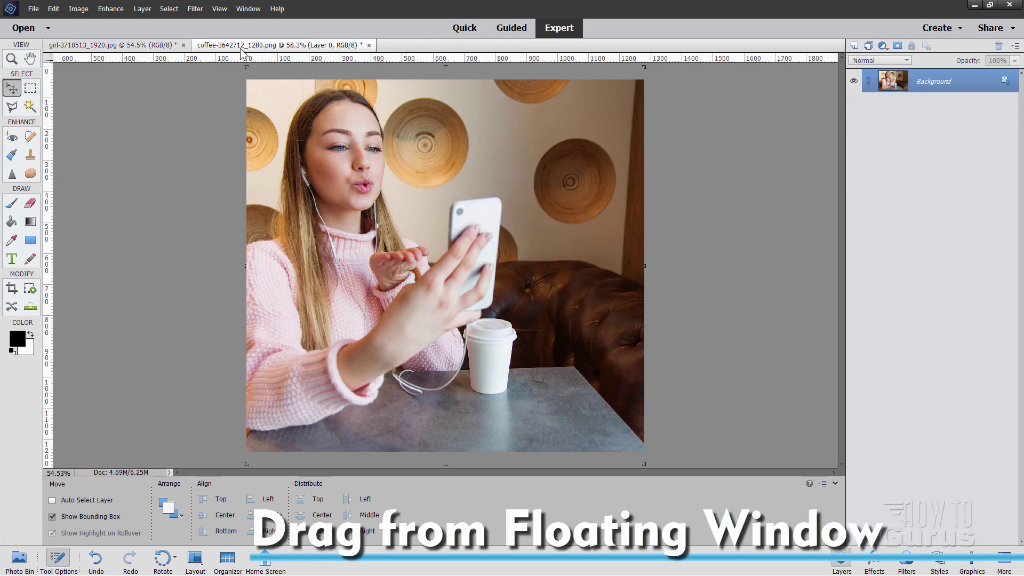
{"action": "left_click", "coordinate": [160, 46]}
{"action": "left_click", "coordinate": [227, 47]}
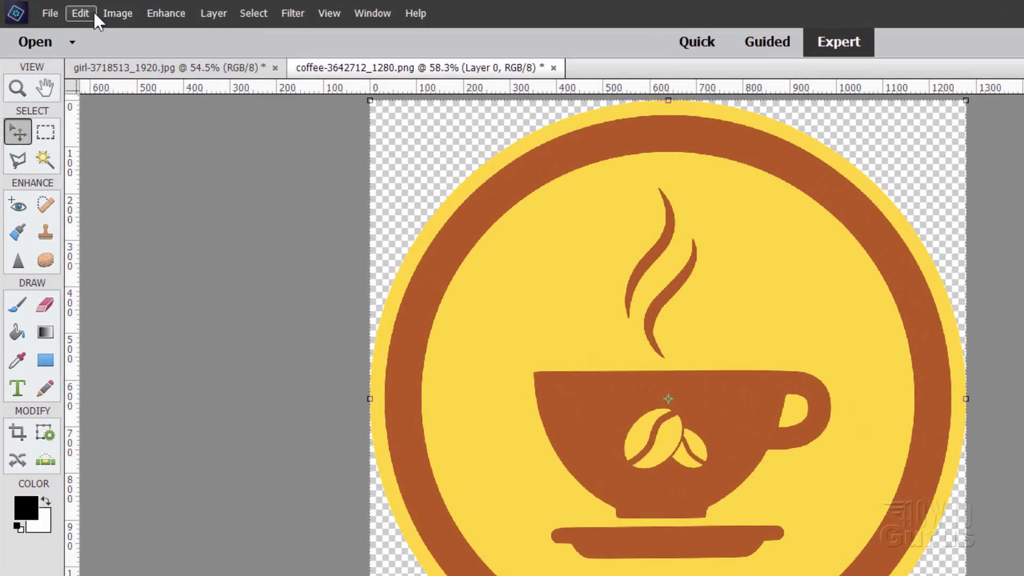
Enable Allow Floating Documents in Expert Mode in the General preferences
{"action": "left_click", "coordinate": [94, 11]}
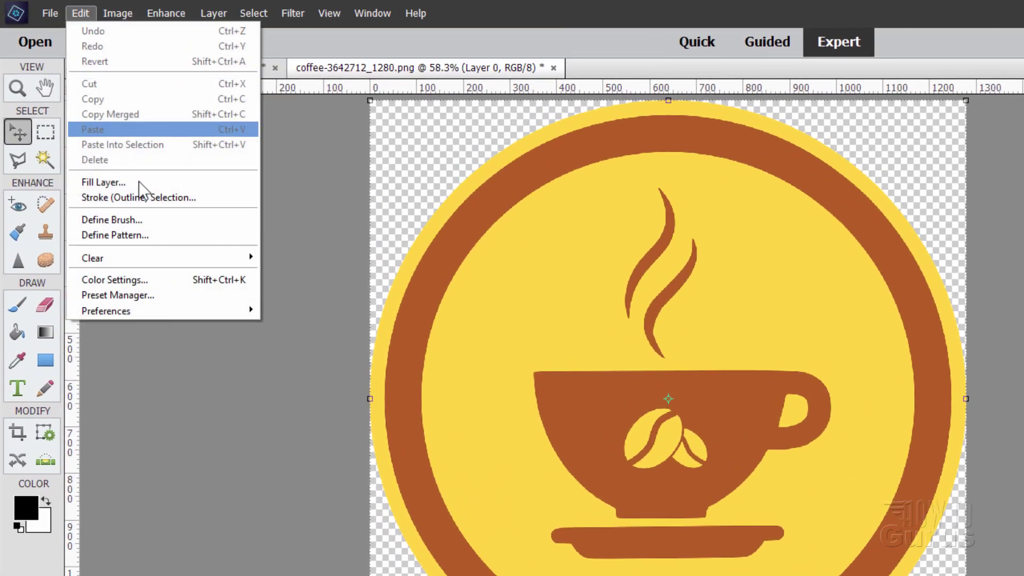
{"action": "mouse_move", "coordinate": [174, 305]}
{"action": "left_click", "coordinate": [299, 309]}
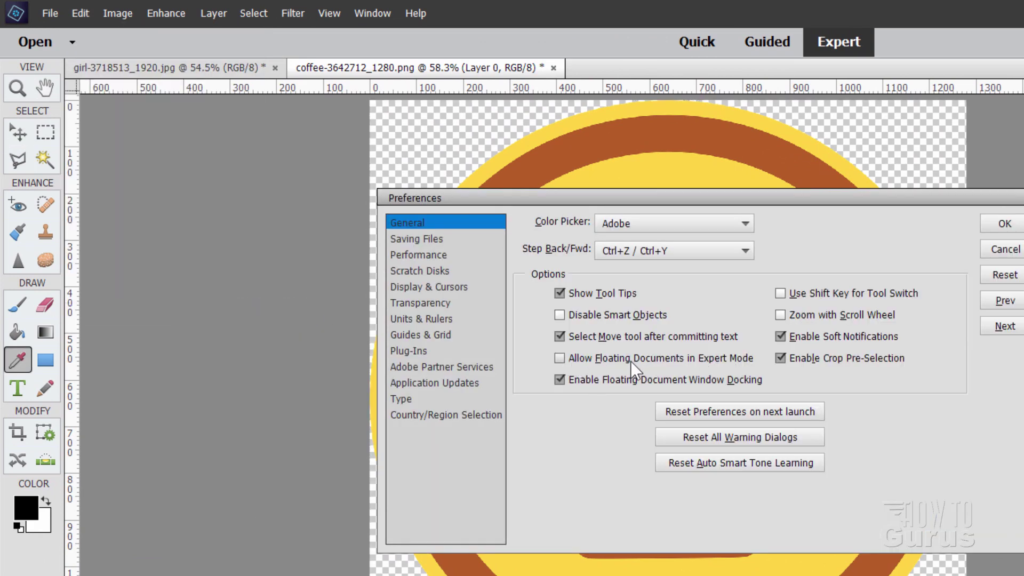
{"action": "left_click", "coordinate": [559, 358]}
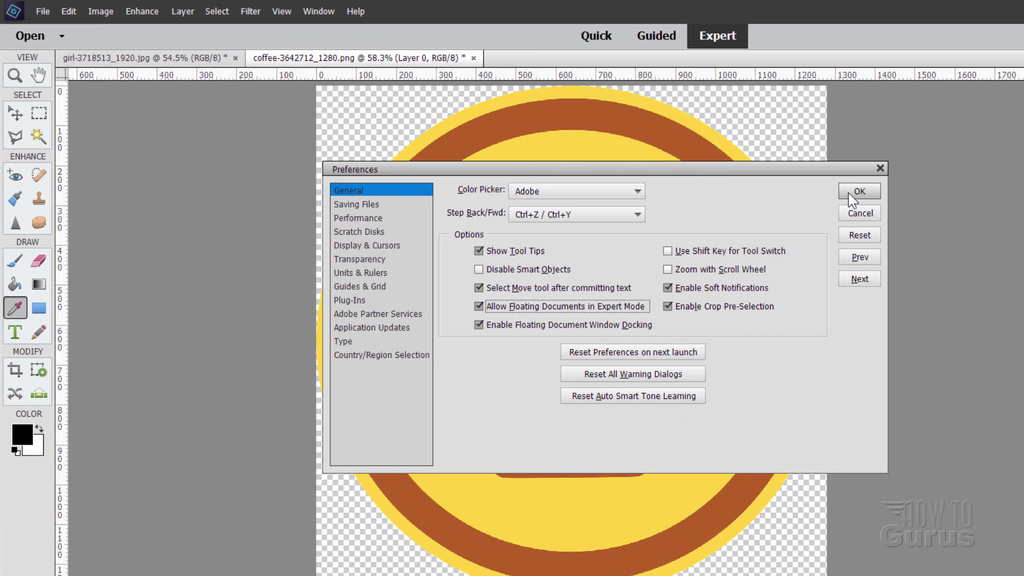
{"action": "left_click", "coordinate": [858, 191]}
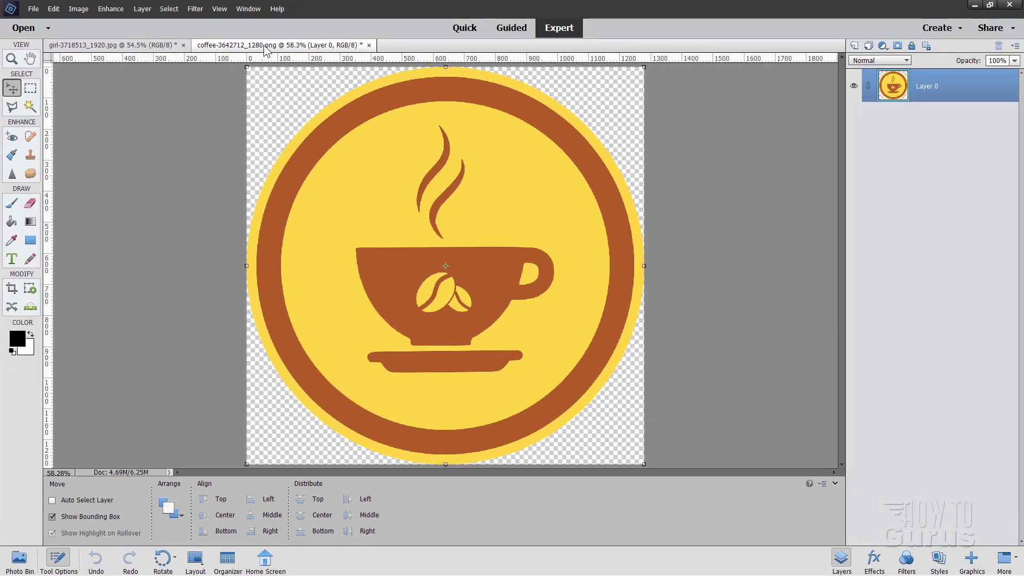
Float the coffee document, drag its Layer 0 onto the café photo, then close it
{"action": "left_click_drag", "start_coordinate": [267, 49], "coordinate": [557, 123]}
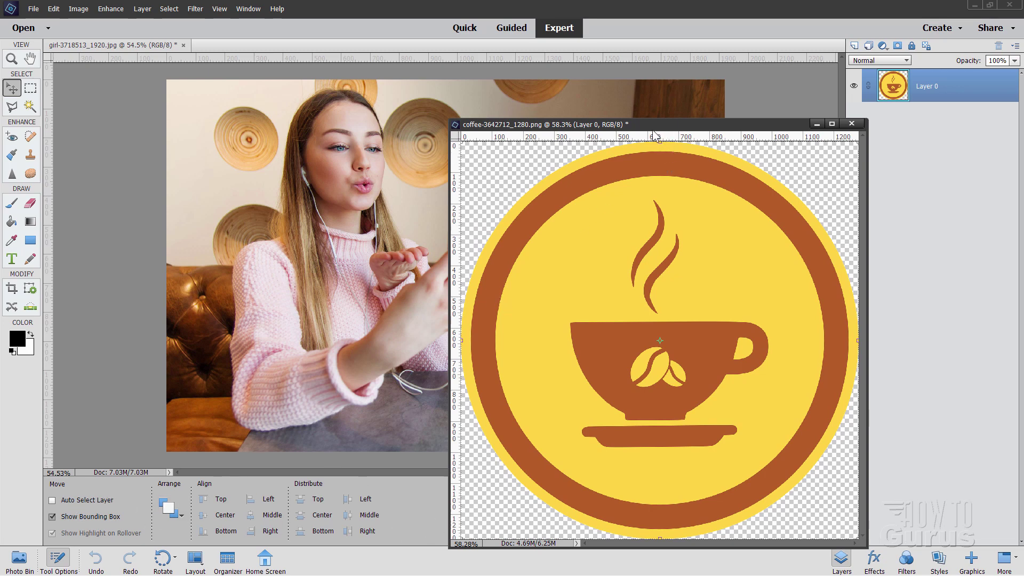
{"action": "mouse_move", "coordinate": [654, 133]}
{"action": "left_mouse_down"}
{"action": "mouse_move", "coordinate": [677, 120]}
{"action": "mouse_move", "coordinate": [654, 122]}
{"action": "left_mouse_up"}
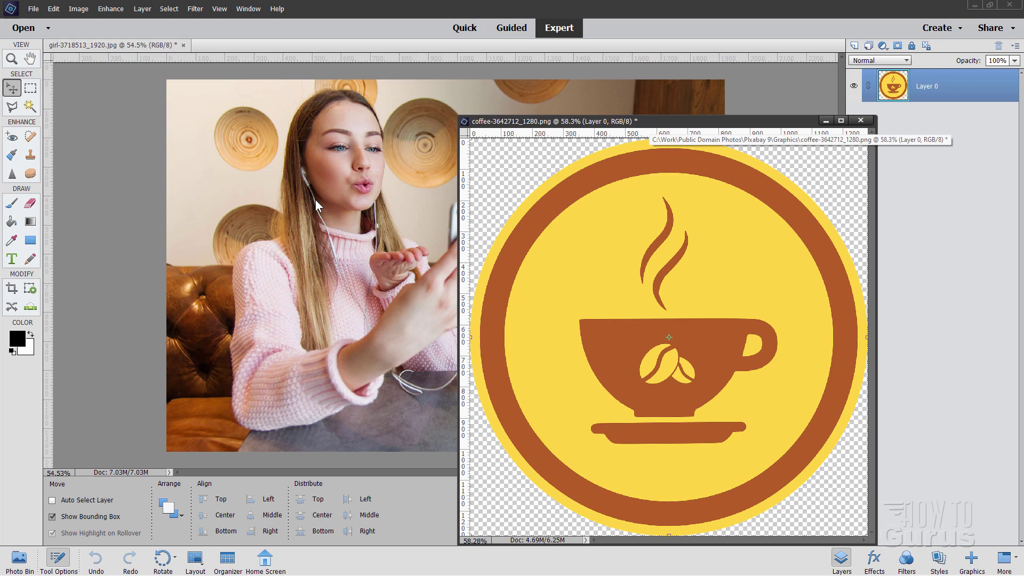
{"action": "left_click_drag", "start_coordinate": [891, 85], "coordinate": [537, 285]}
{"action": "left_click", "coordinate": [860, 120]}
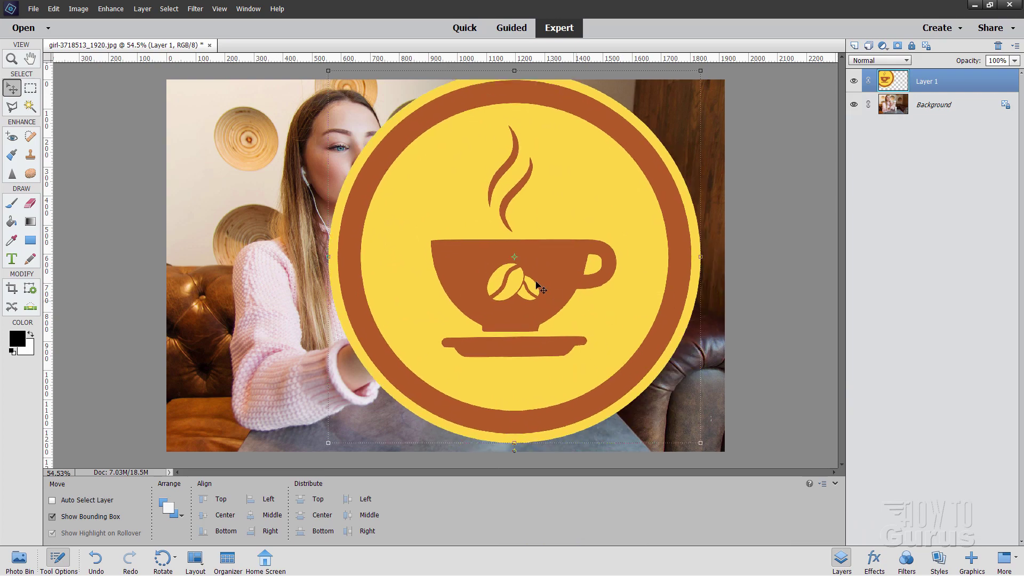
Shrink the coffee logo, nudge it into the bottom right, and commit
{"action": "left_click_drag", "start_coordinate": [328, 71], "coordinate": [528, 271]}
{"action": "left_click_drag", "start_coordinate": [557, 332], "coordinate": [559, 322]}
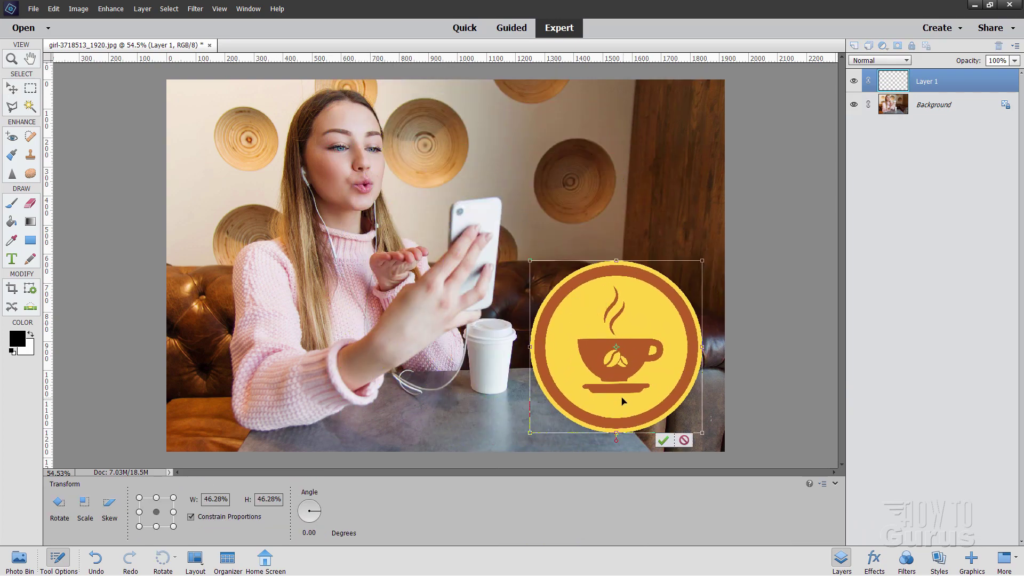
{"action": "left_click", "coordinate": [663, 438]}
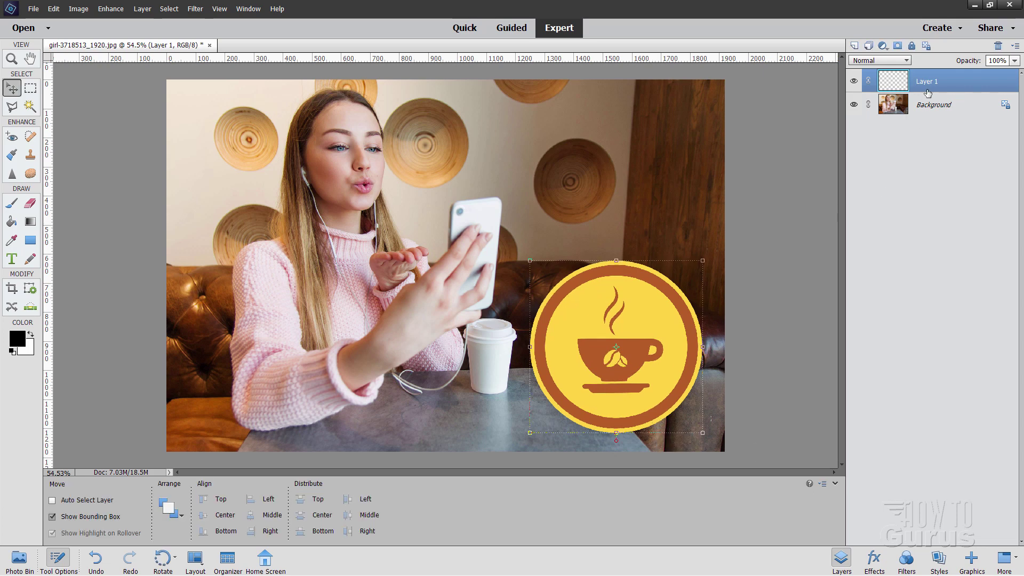
Delete Layer 1 and reopen coffee-3642712_1280.png, docking it as a tab
{"action": "left_click", "coordinate": [997, 46]}
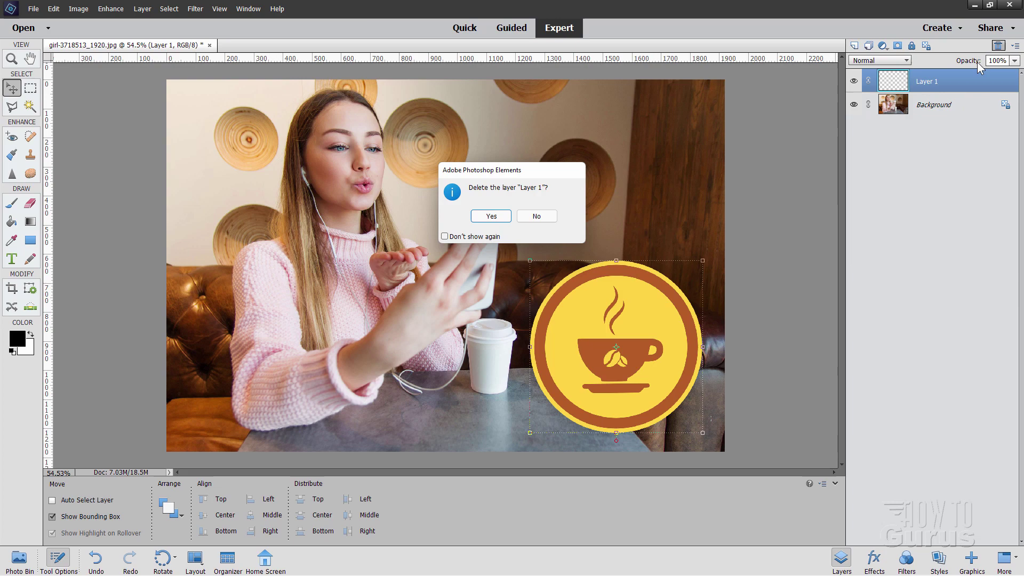
{"action": "left_click", "coordinate": [491, 214]}
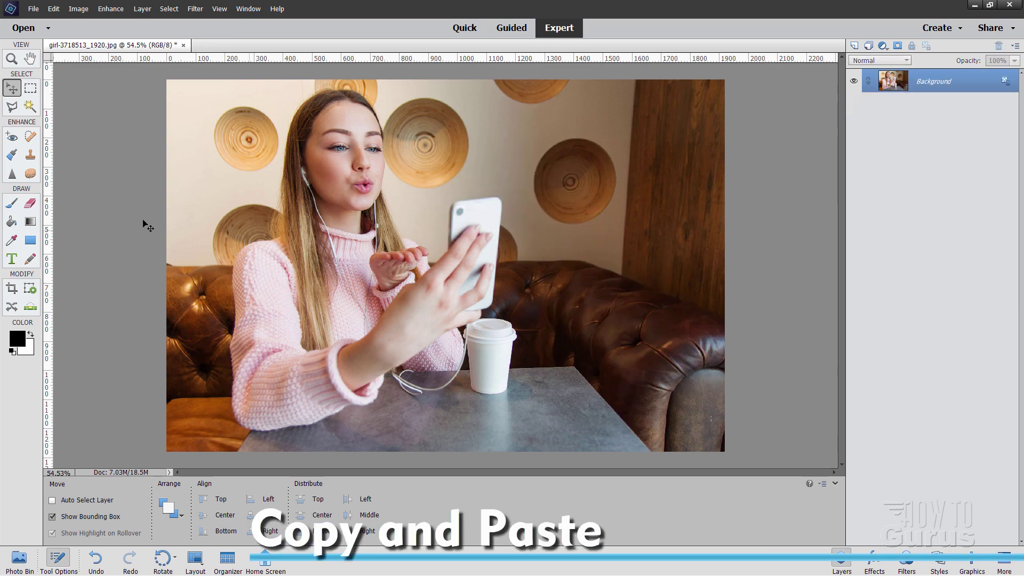
{"action": "left_click", "coordinate": [34, 8]}
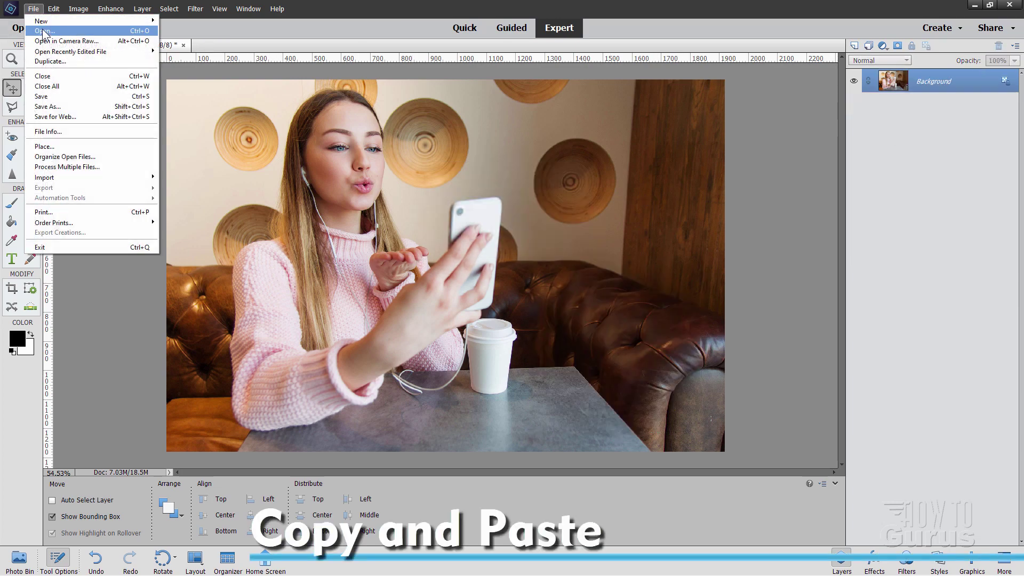
{"action": "left_click", "coordinate": [53, 33]}
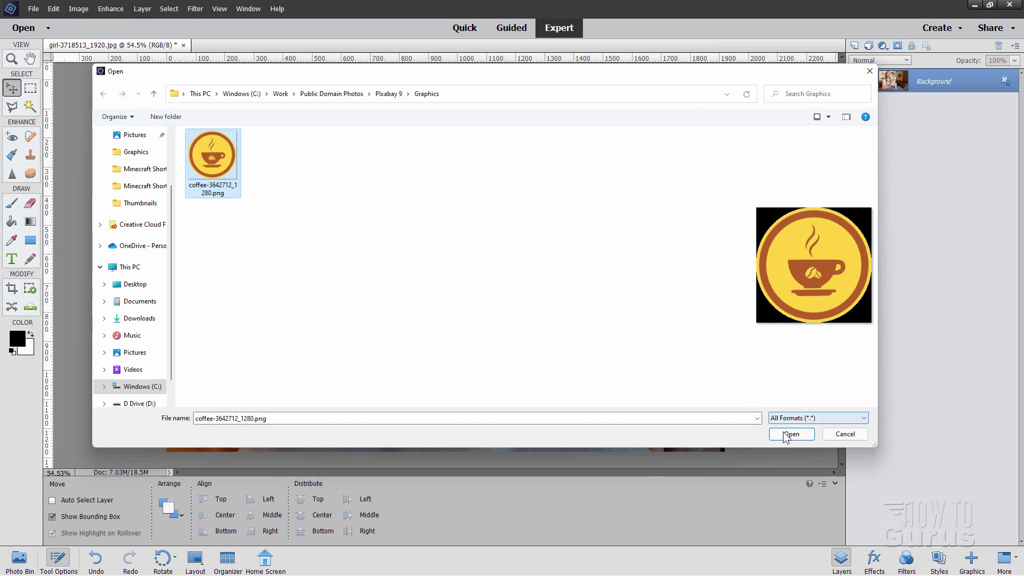
{"action": "left_click", "coordinate": [789, 434]}
{"action": "left_click_drag", "start_coordinate": [648, 121], "coordinate": [554, 48]}
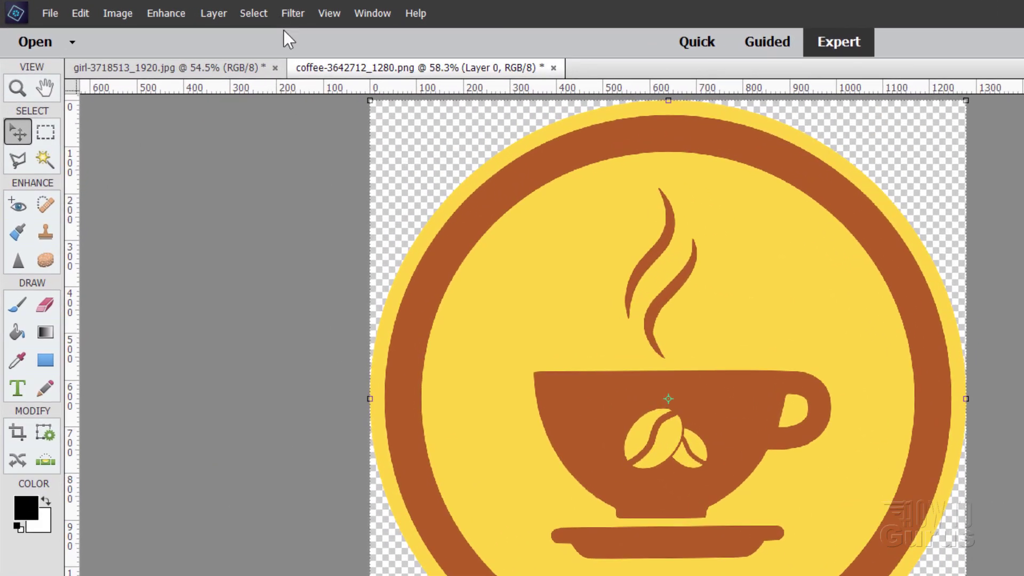
Select the entire coffee image canvas with Select > All
{"action": "left_click", "coordinate": [169, 9]}
{"action": "left_click", "coordinate": [259, 31]}
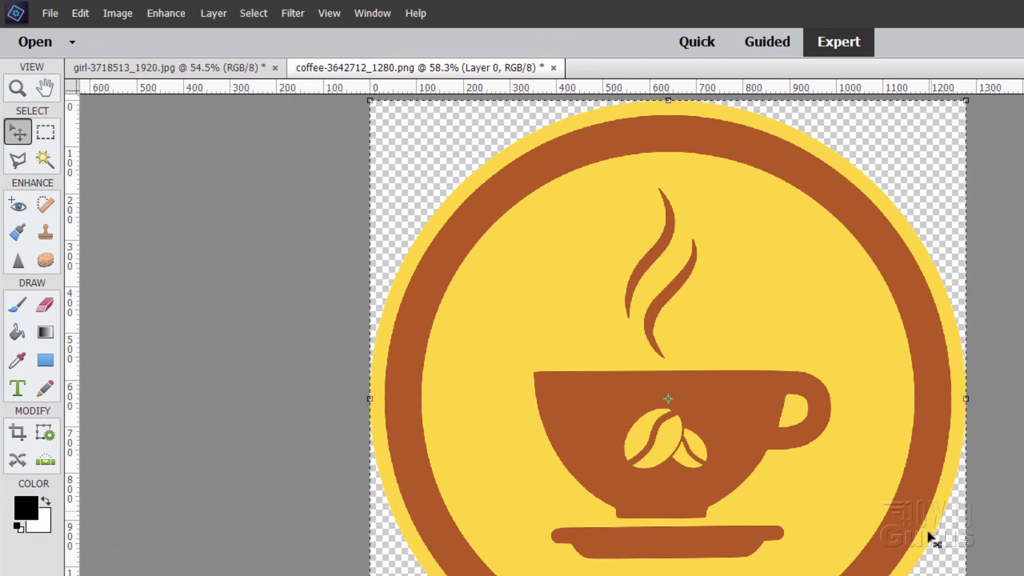
{"action": "left_click", "coordinate": [78, 12]}
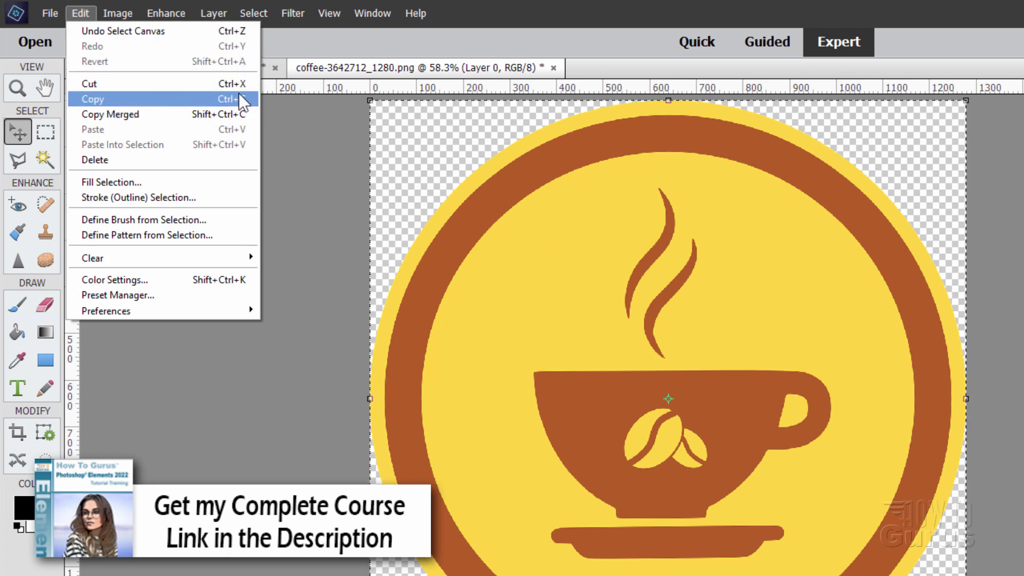
Copy the coffee logo and paste it into the café photo as Layer 1
{"action": "left_click", "coordinate": [188, 96]}
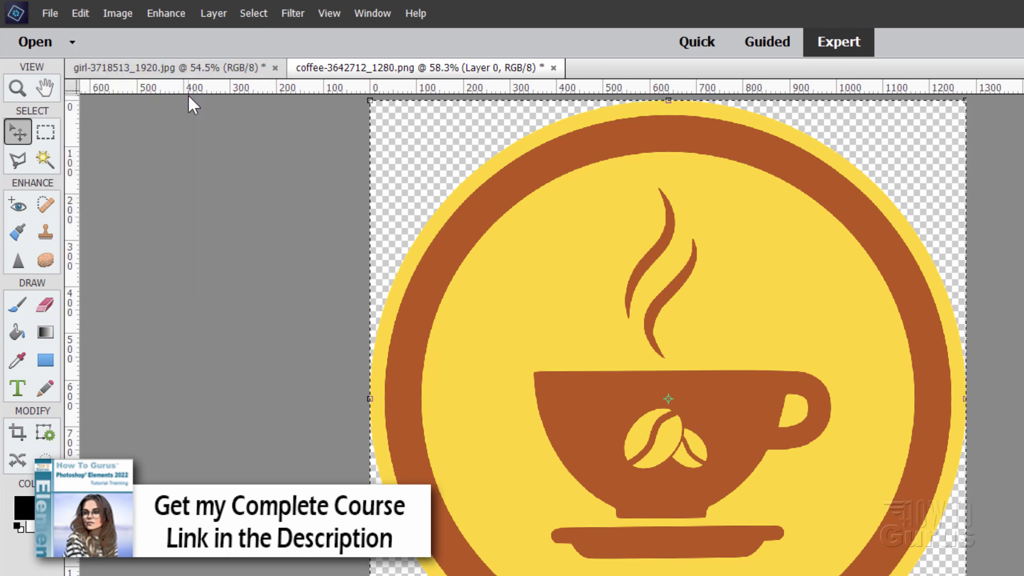
{"action": "left_click", "coordinate": [206, 68]}
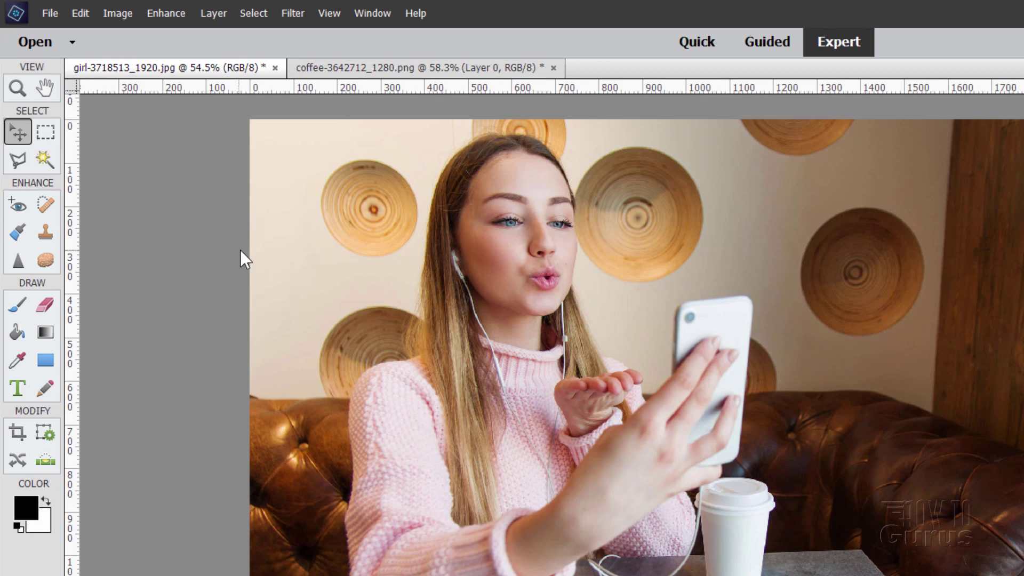
{"action": "left_click", "coordinate": [83, 15]}
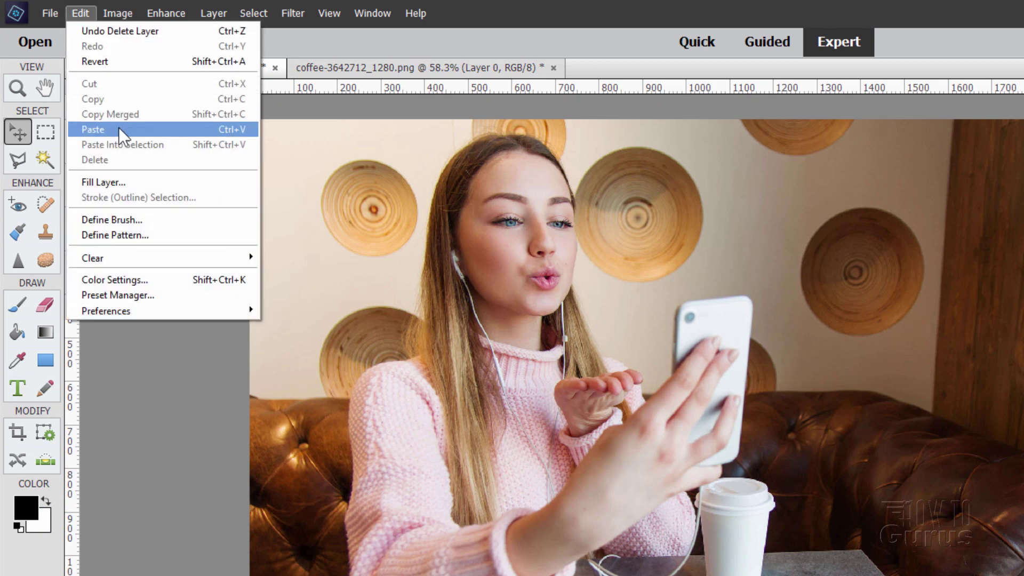
{"action": "left_click", "coordinate": [119, 130]}
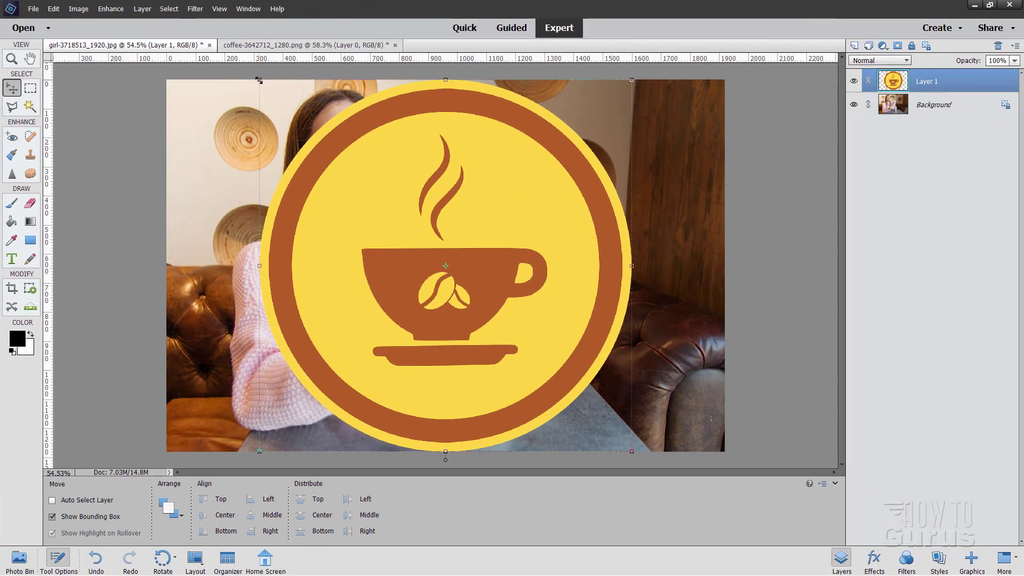
Try shrinking and moving the pasted logo, then cancel with Esc to keep full size
{"action": "left_click_drag", "start_coordinate": [258, 80], "coordinate": [391, 211]}
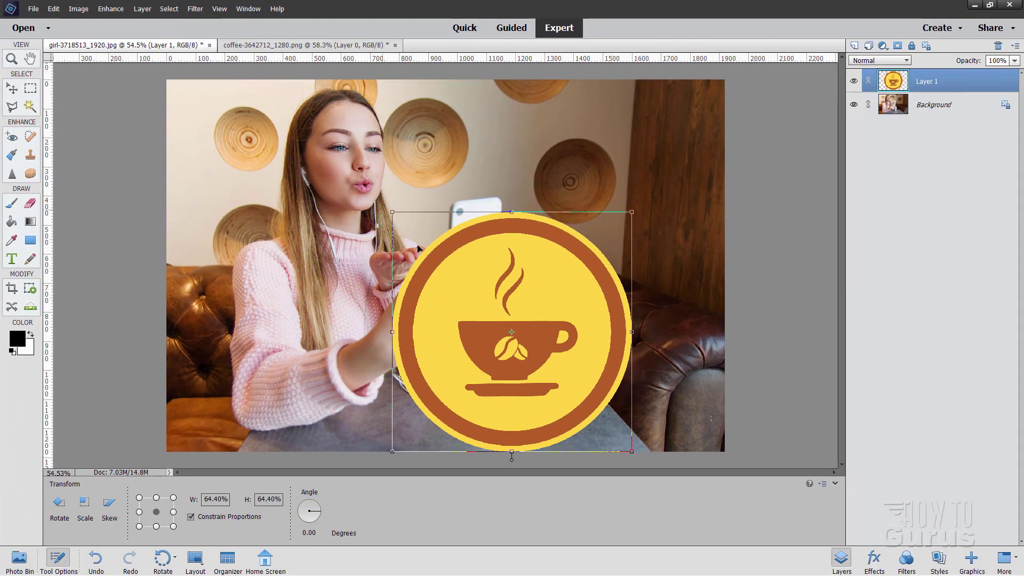
{"action": "left_click_drag", "start_coordinate": [440, 280], "coordinate": [489, 265]}
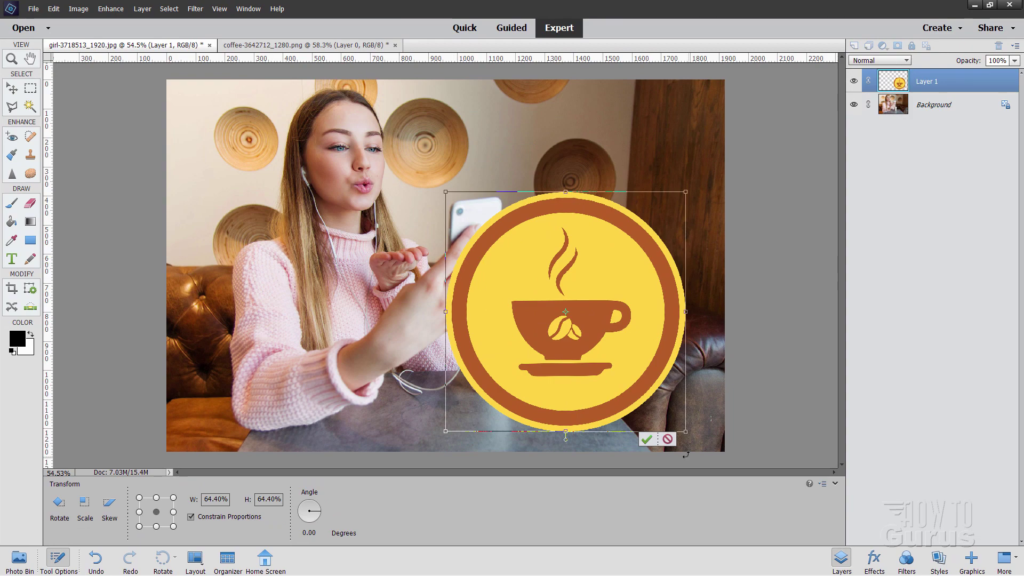
{"action": "key", "text": "Escape"}
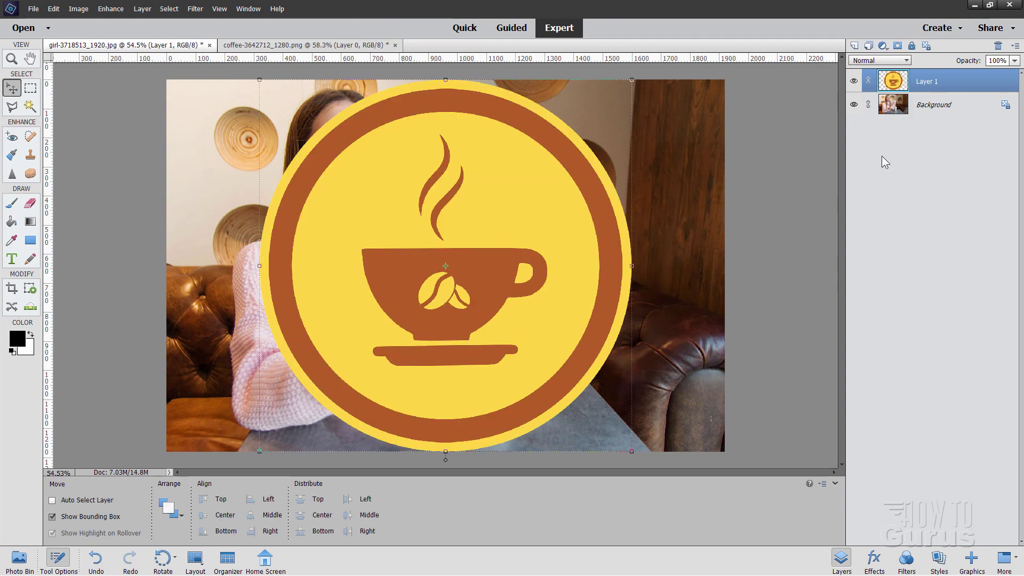
Delete the pasted Layer 1 and use File > Place to add coffee-3642712_1280.png
{"action": "left_click", "coordinate": [998, 46]}
{"action": "left_click", "coordinate": [491, 217]}
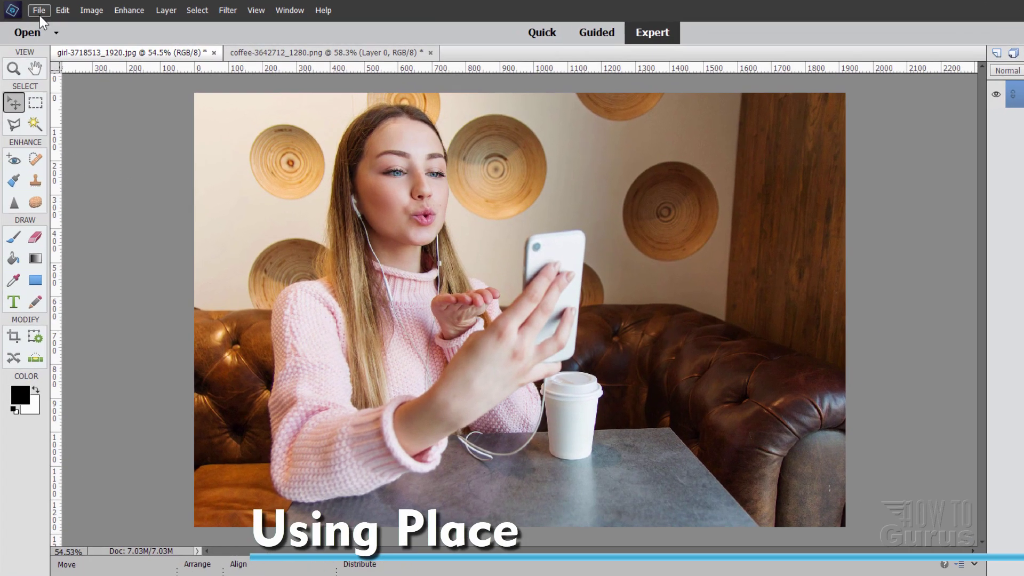
{"action": "left_click", "coordinate": [33, 10]}
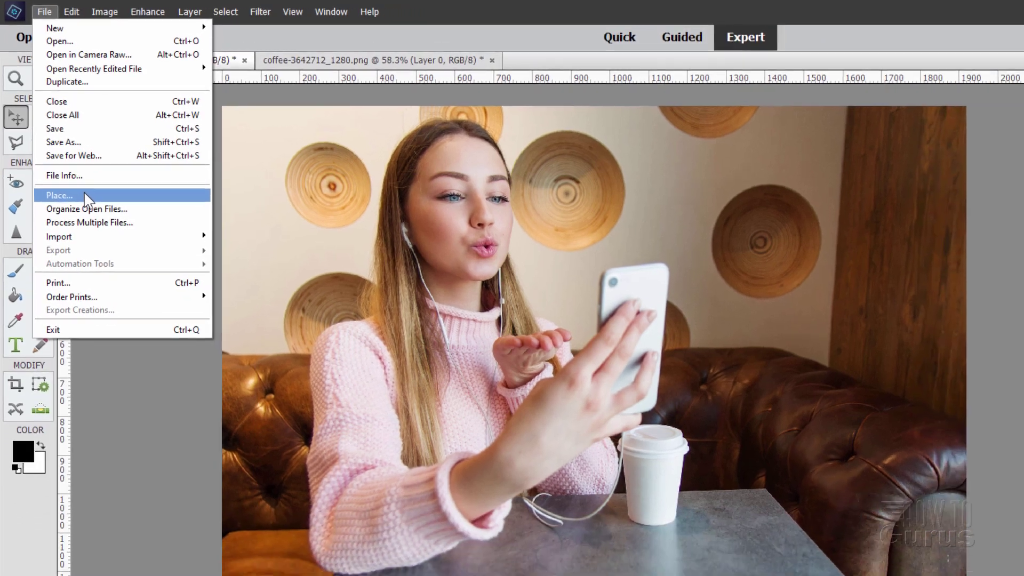
{"action": "left_click", "coordinate": [94, 217]}
{"action": "left_click", "coordinate": [208, 154]}
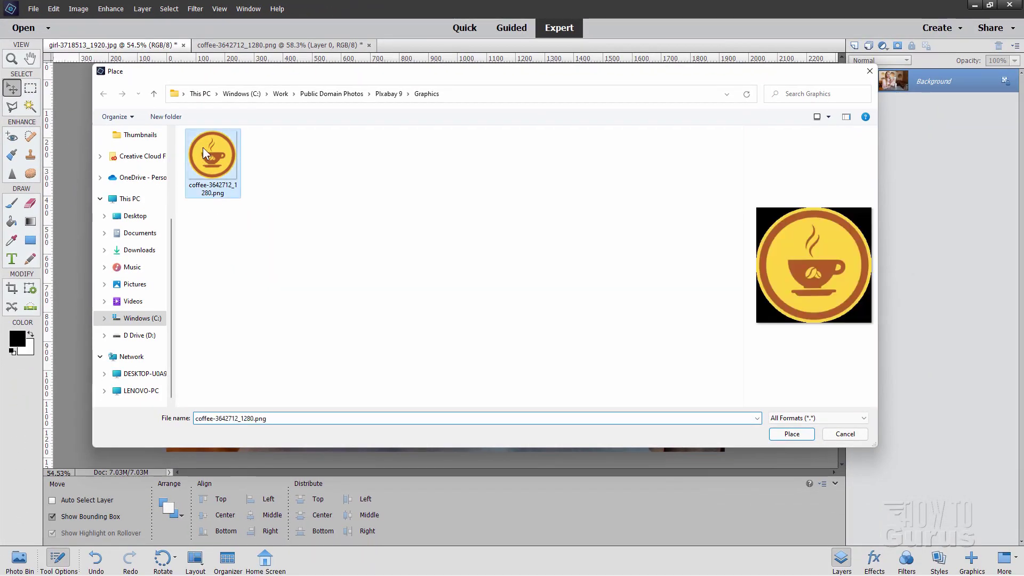
{"action": "left_click", "coordinate": [791, 433]}
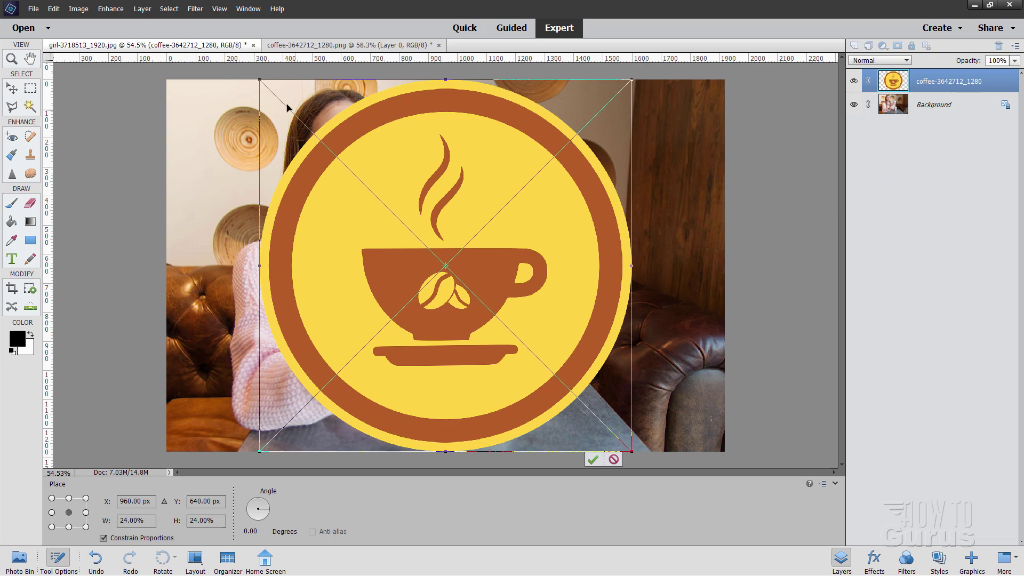
Shrink the placed logo to about 15%, move it up and right, and commit
{"action": "left_click_drag", "start_coordinate": [259, 81], "coordinate": [399, 219]}
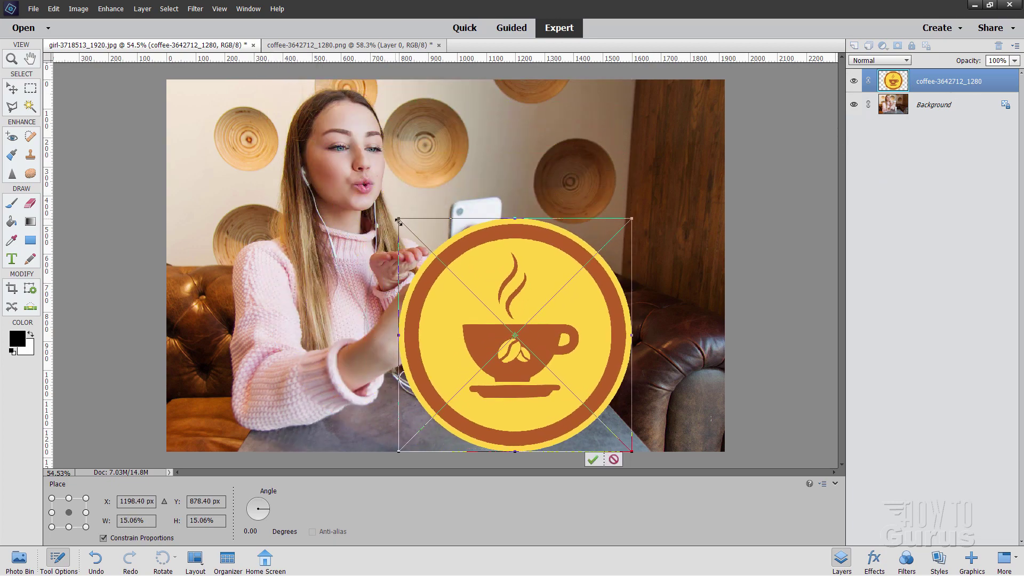
{"action": "left_click_drag", "start_coordinate": [587, 343], "coordinate": [607, 306]}
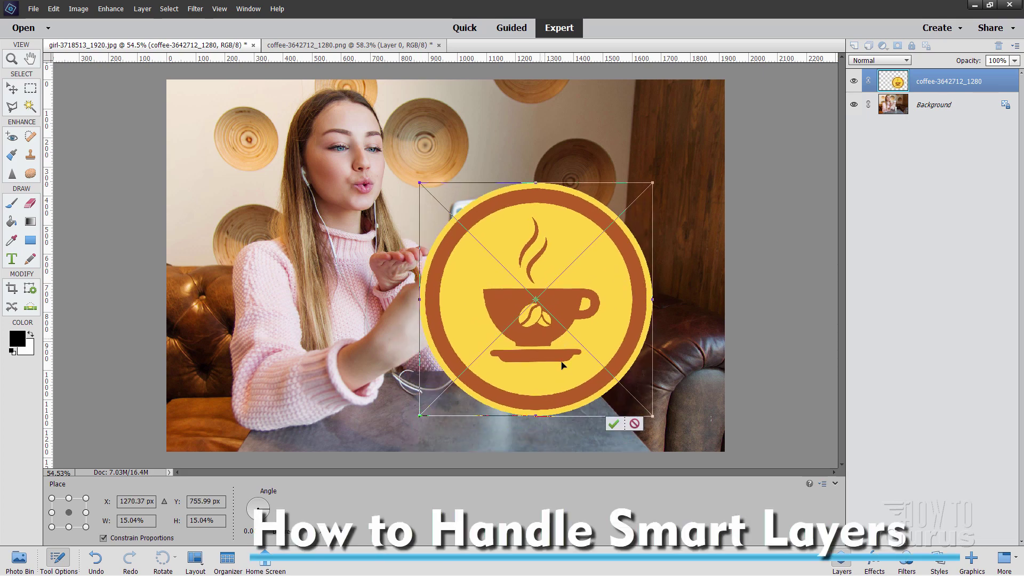
{"action": "left_click", "coordinate": [619, 425]}
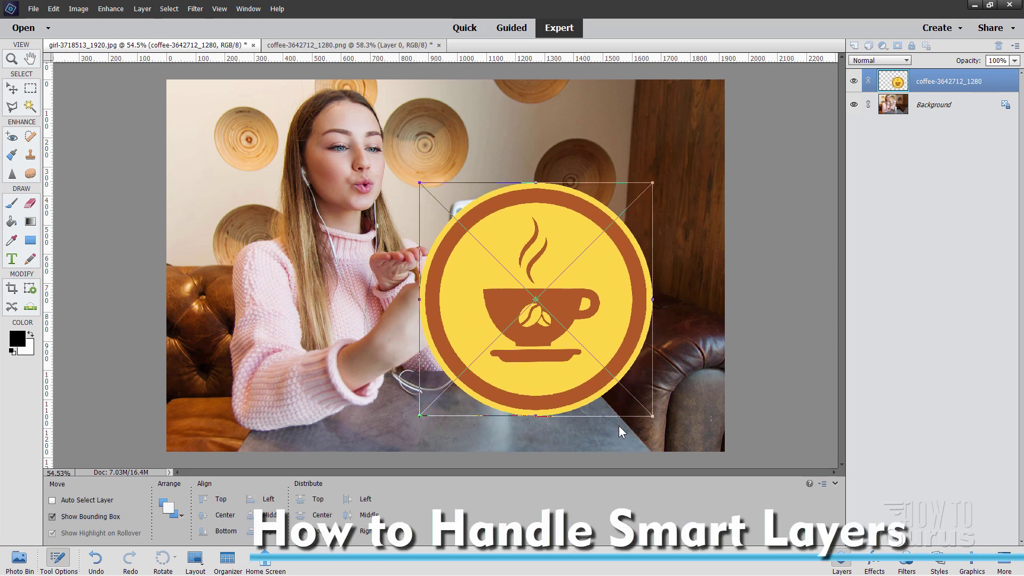
Rescale the logo to 81.49% and commit it at the photo's lower right
{"action": "left_click_drag", "start_coordinate": [566, 400], "coordinate": [593, 404]}
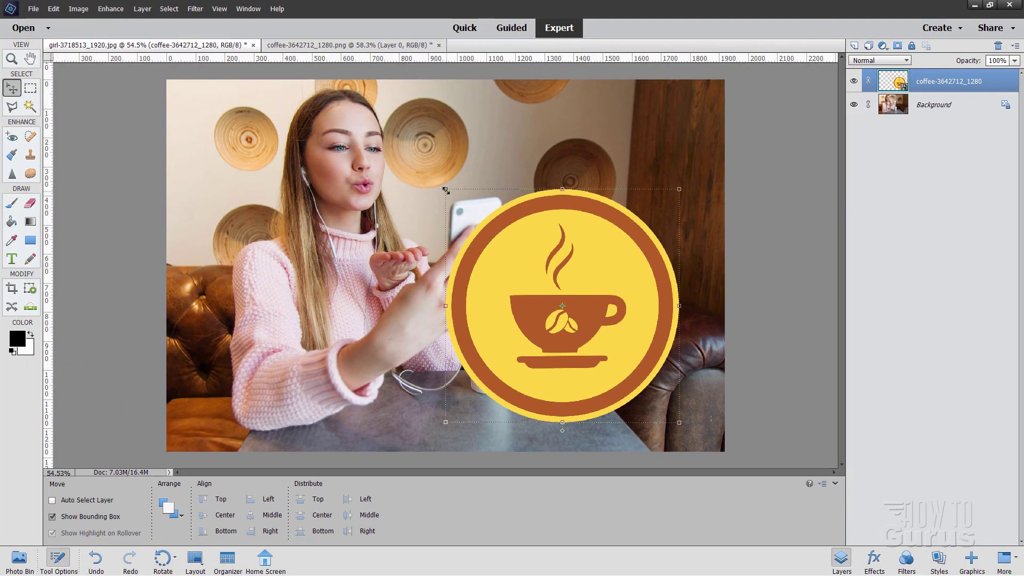
{"action": "left_click_drag", "start_coordinate": [446, 190], "coordinate": [488, 231]}
{"action": "mouse_move", "coordinate": [551, 346]}
{"action": "left_mouse_down"}
{"action": "mouse_move", "coordinate": [551, 323]}
{"action": "mouse_move", "coordinate": [560, 352]}
{"action": "left_mouse_up"}
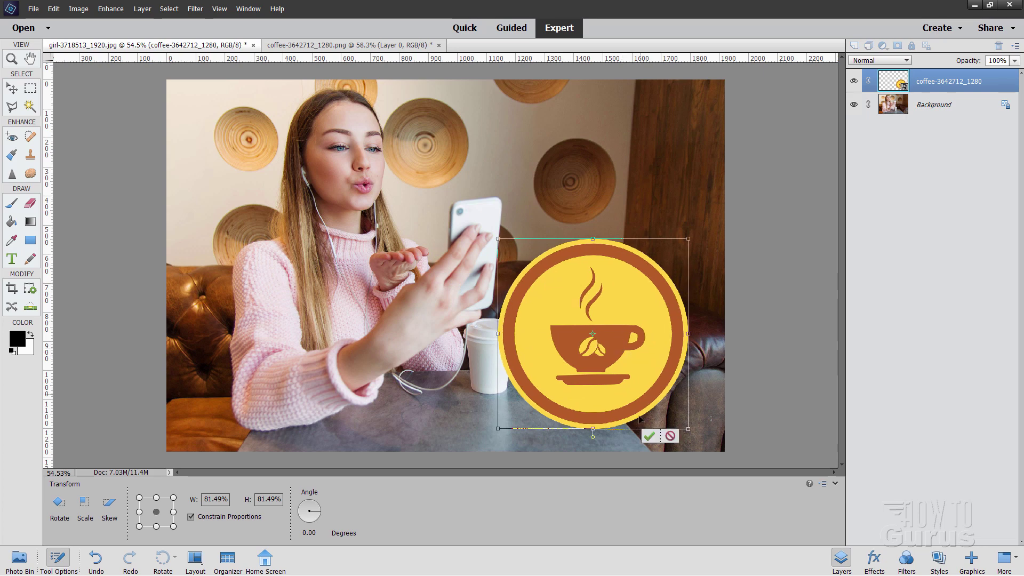
{"action": "left_click", "coordinate": [649, 437]}
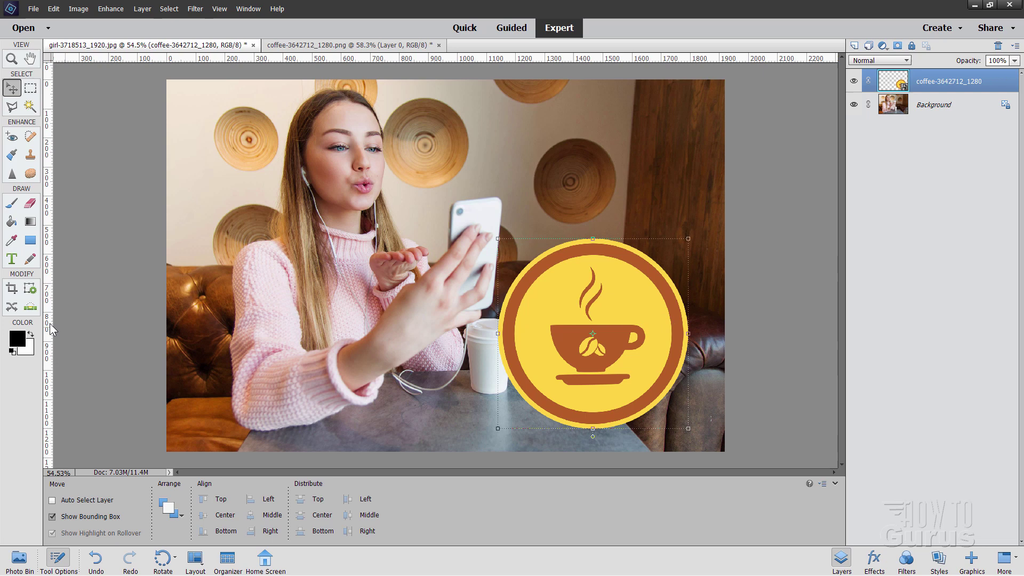
Choose the Brush tool with foreground colour ff0000 red
{"action": "left_click", "coordinate": [12, 203]}
{"action": "left_click", "coordinate": [20, 338]}
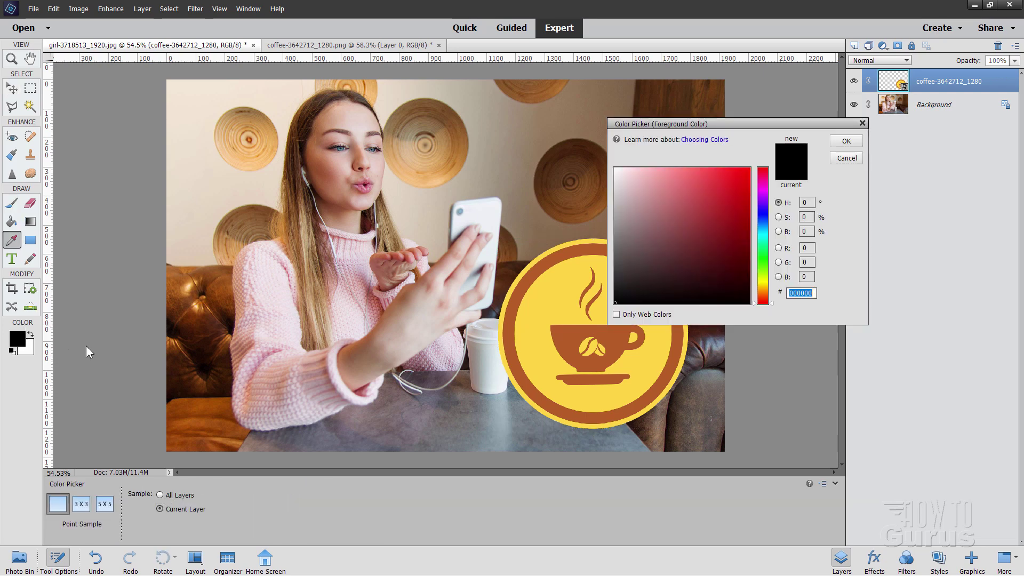
{"action": "type", "text": "ff0000"}
{"action": "left_click", "coordinate": [846, 141]}
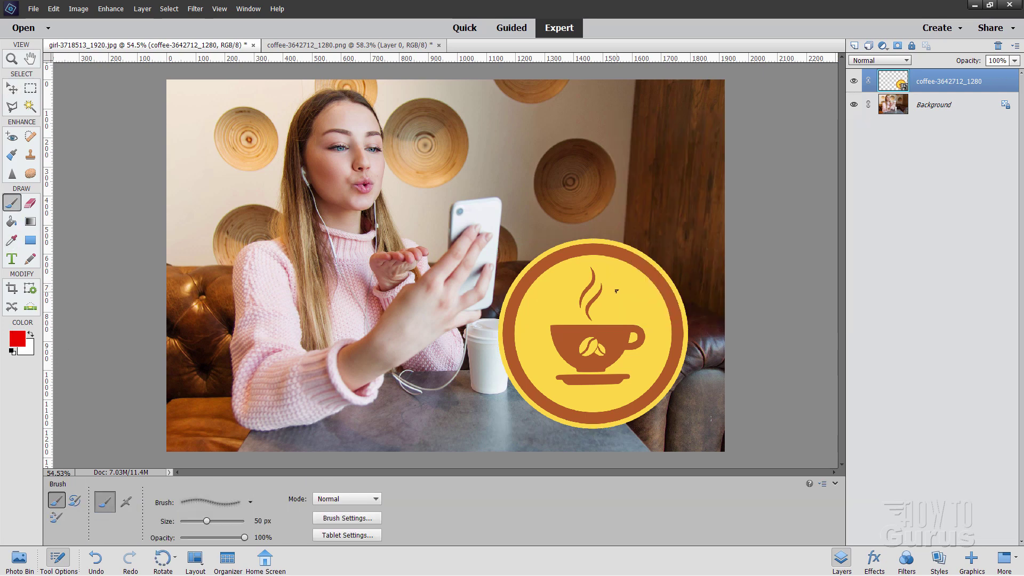
Try painting on the logo, decline simplifying the Smart Layer twice, and reset default colours
{"action": "left_click", "coordinate": [583, 321]}
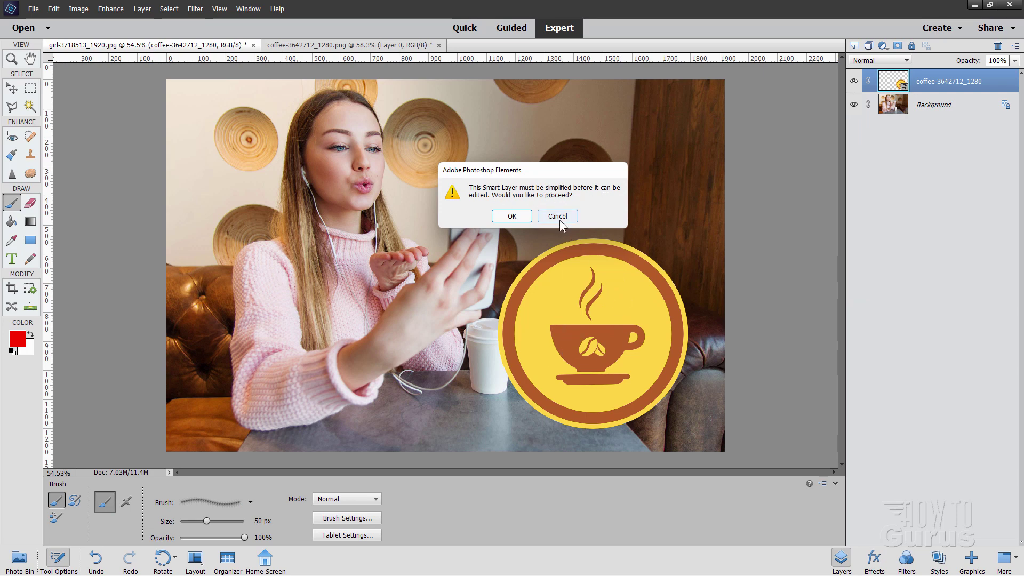
{"action": "left_click", "coordinate": [559, 221]}
{"action": "left_click", "coordinate": [579, 343]}
{"action": "left_click", "coordinate": [557, 216]}
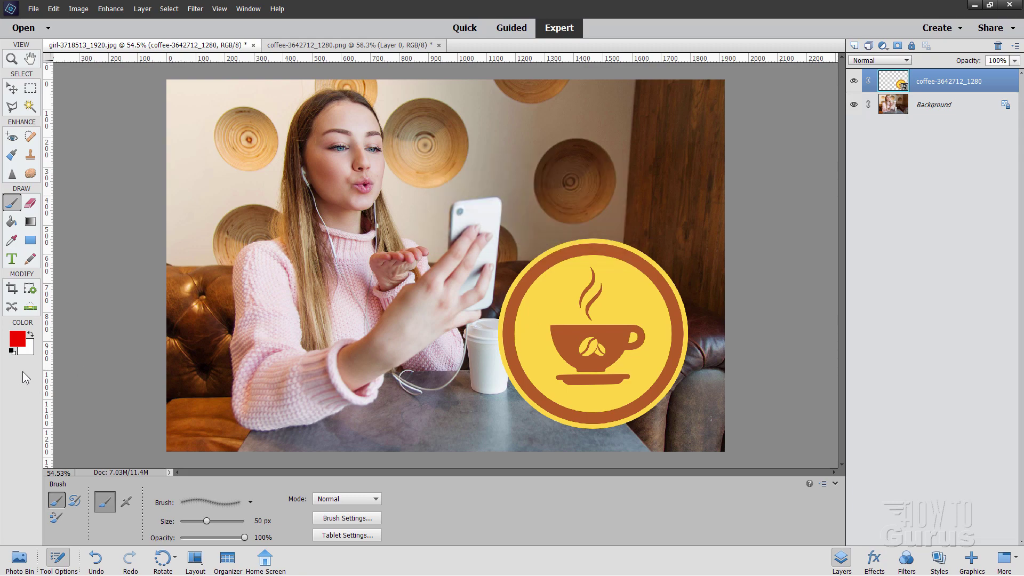
{"action": "left_click", "coordinate": [12, 351]}
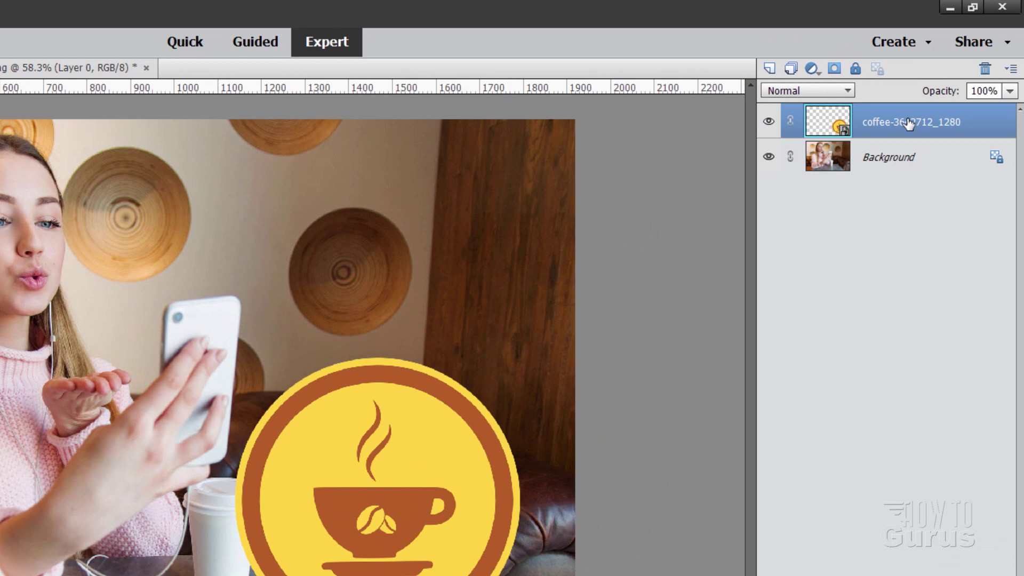
Simplify the coffee logo's smart layer, then paint a black test stroke on it and undo it
{"action": "right_click", "coordinate": [898, 126]}
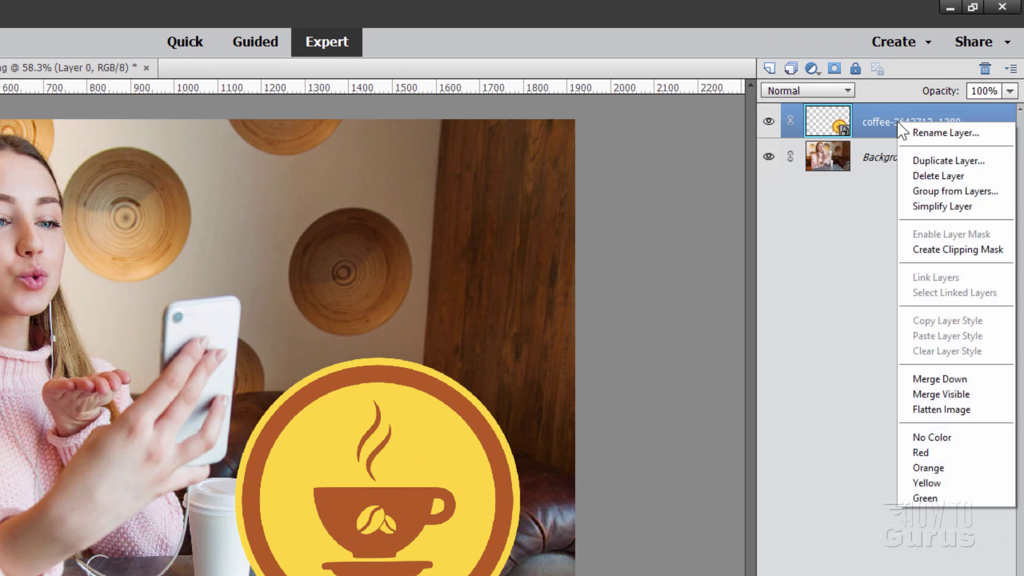
{"action": "left_click", "coordinate": [936, 206]}
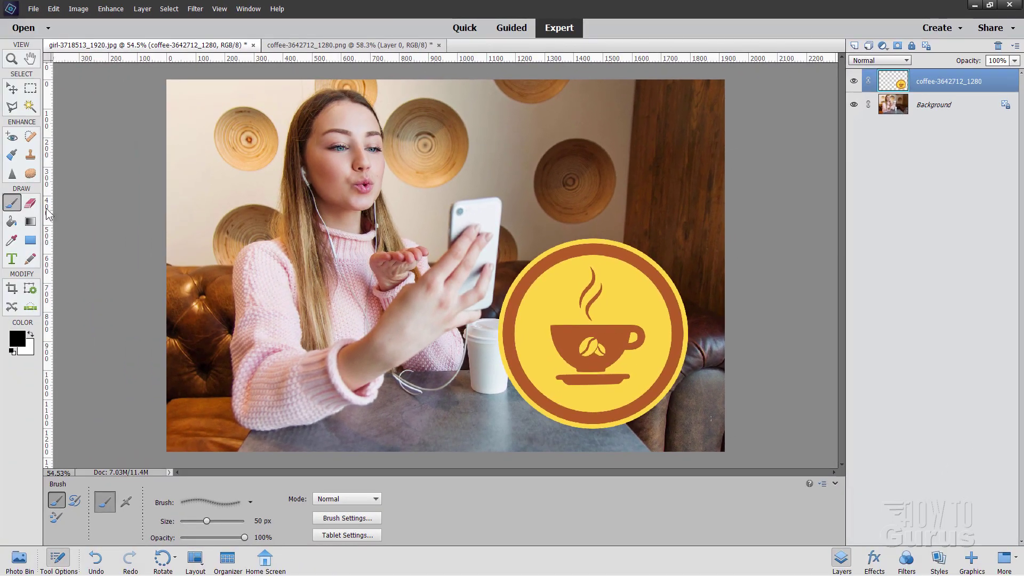
{"action": "mouse_move", "coordinate": [544, 278]}
{"action": "left_mouse_down"}
{"action": "mouse_move", "coordinate": [554, 292]}
{"action": "mouse_move", "coordinate": [546, 308]}
{"action": "left_mouse_up"}
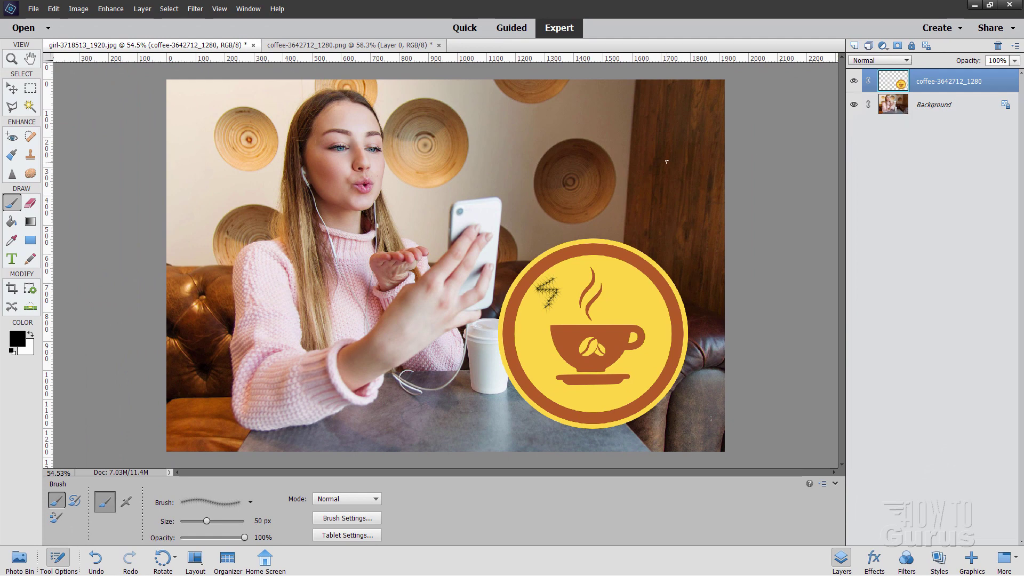
{"action": "key", "text": "ctrl+z"}
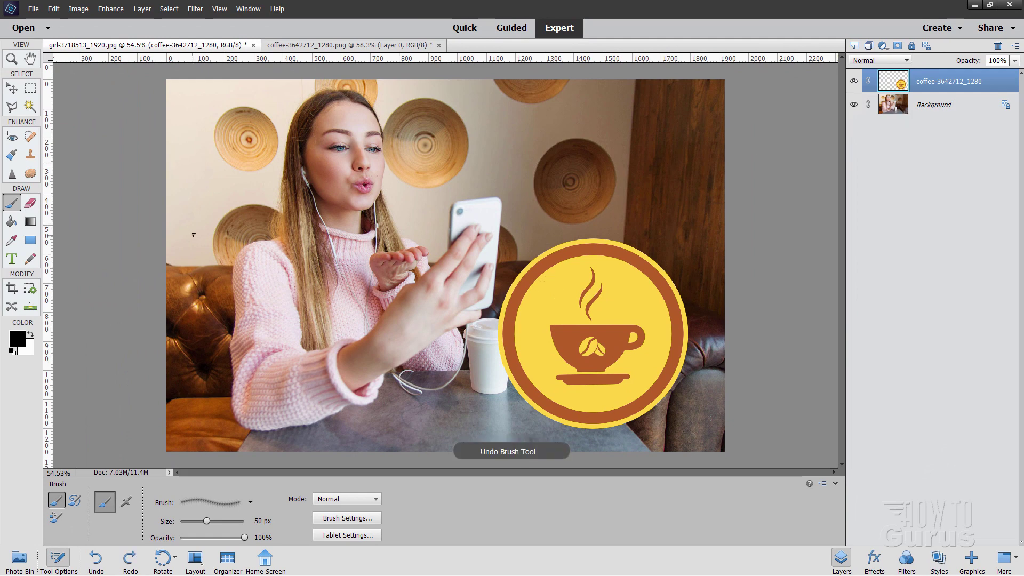
Nudge the coffee logo about 52 px right and 18 px up with the Move tool
{"action": "left_click", "coordinate": [12, 88]}
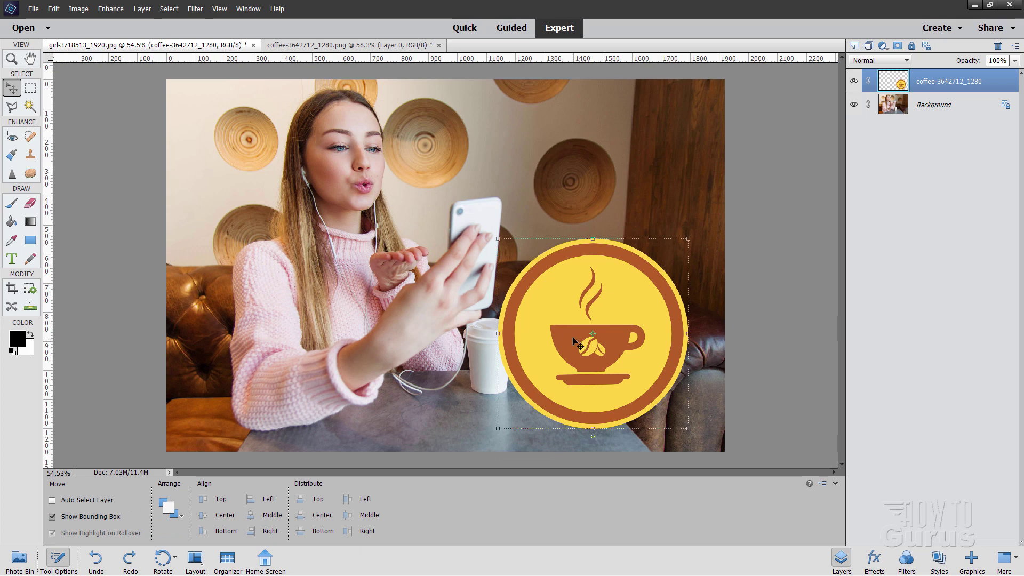
{"action": "left_click_drag", "start_coordinate": [572, 337], "coordinate": [563, 313]}
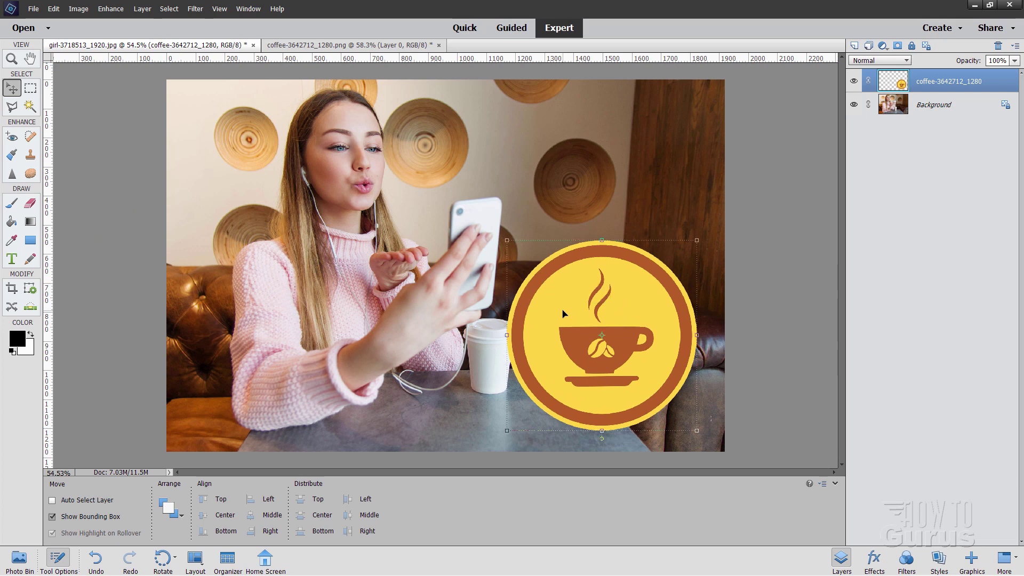